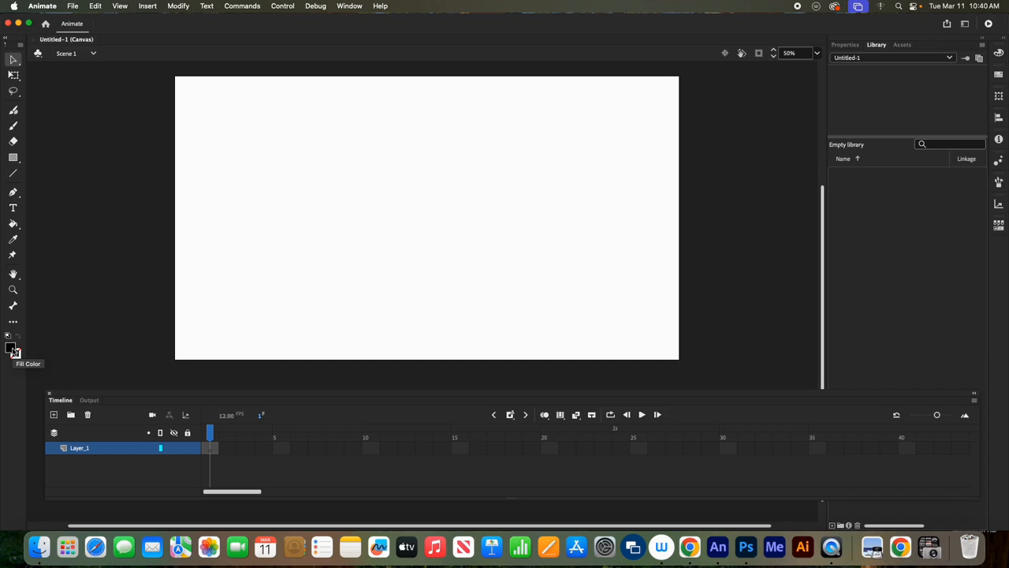
# Shrink the timeline's frame scale so that about 130 frames fit in view.
pyautogui.click(14, 352)
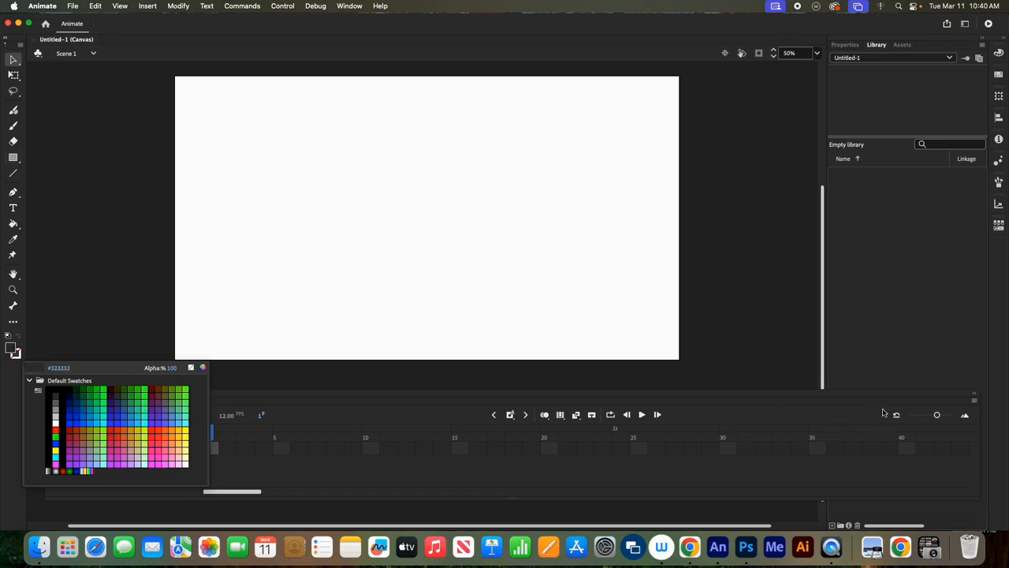
pyautogui.click(932, 417)
pyautogui.moveTo(940, 418); pyautogui.dragTo(927, 421)
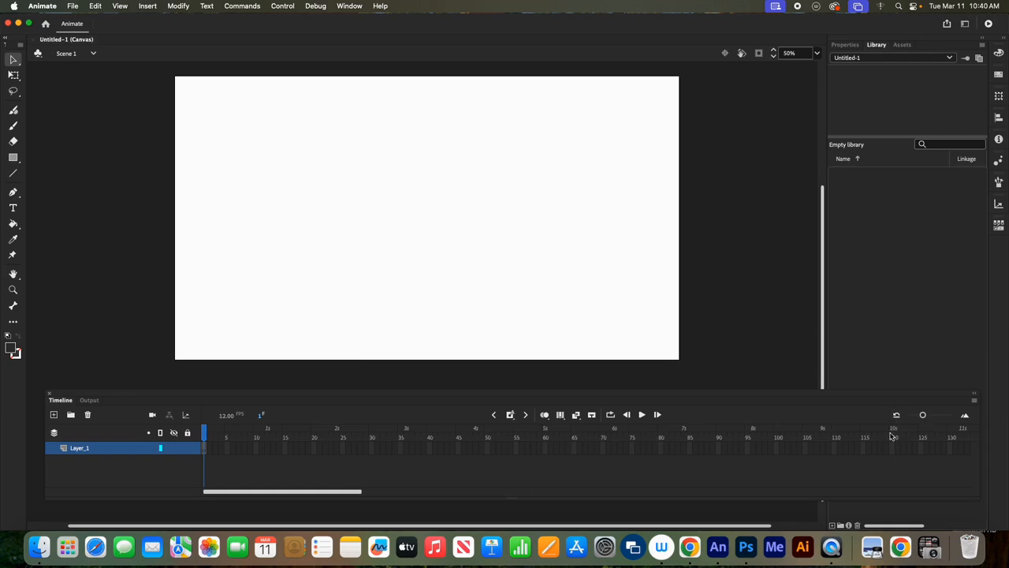
pyautogui.moveTo(925, 416)
pyautogui.mouseDown()
pyautogui.moveTo(962, 414)
pyautogui.moveTo(926, 422)
pyautogui.mouseUp()
# Draw a yellow (#FFFF33) square with the Rectangle tool in the left half of the stage.
pyautogui.click(14, 159)
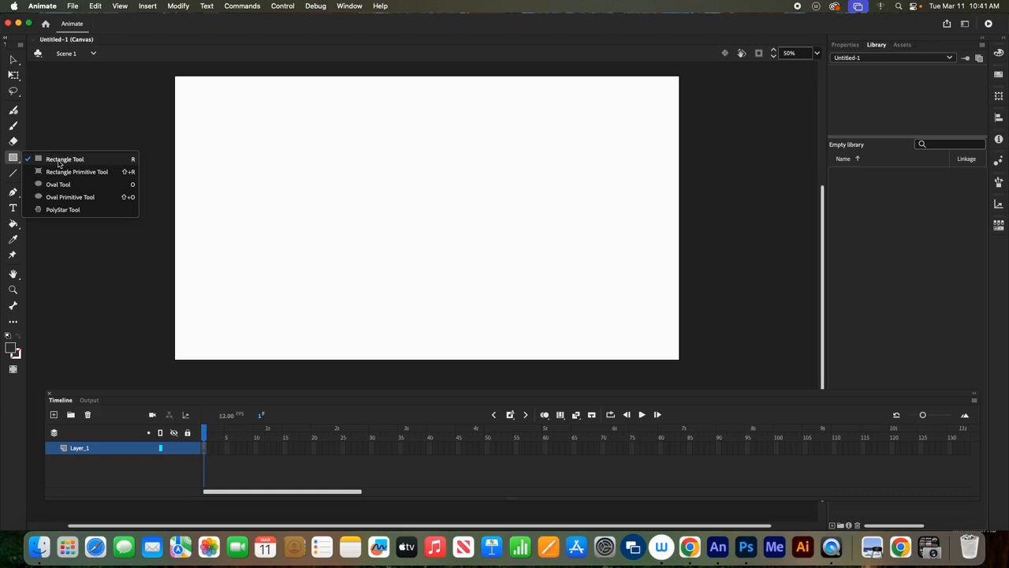
pyautogui.click(59, 162)
pyautogui.click(14, 351)
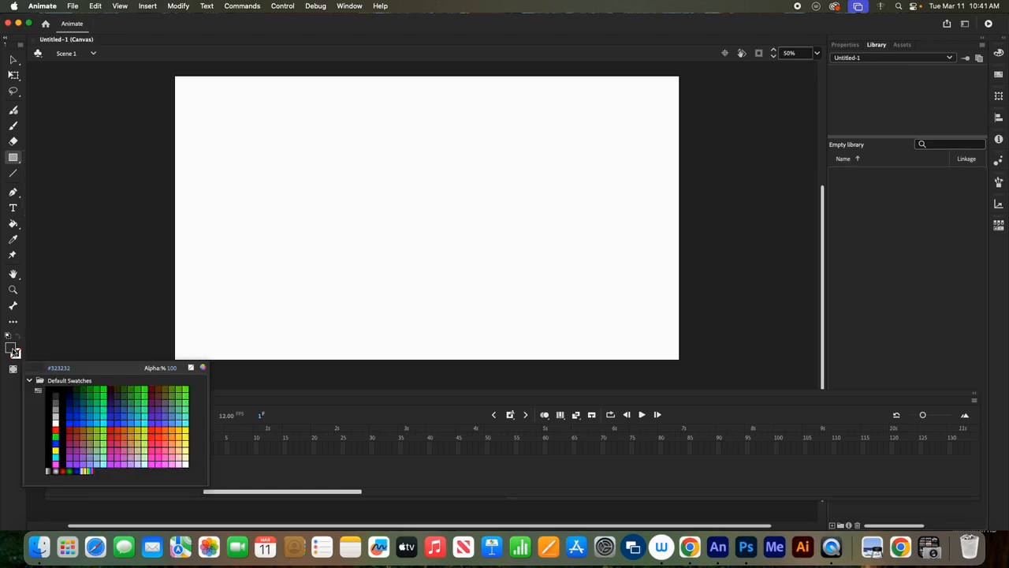
pyautogui.click(188, 432)
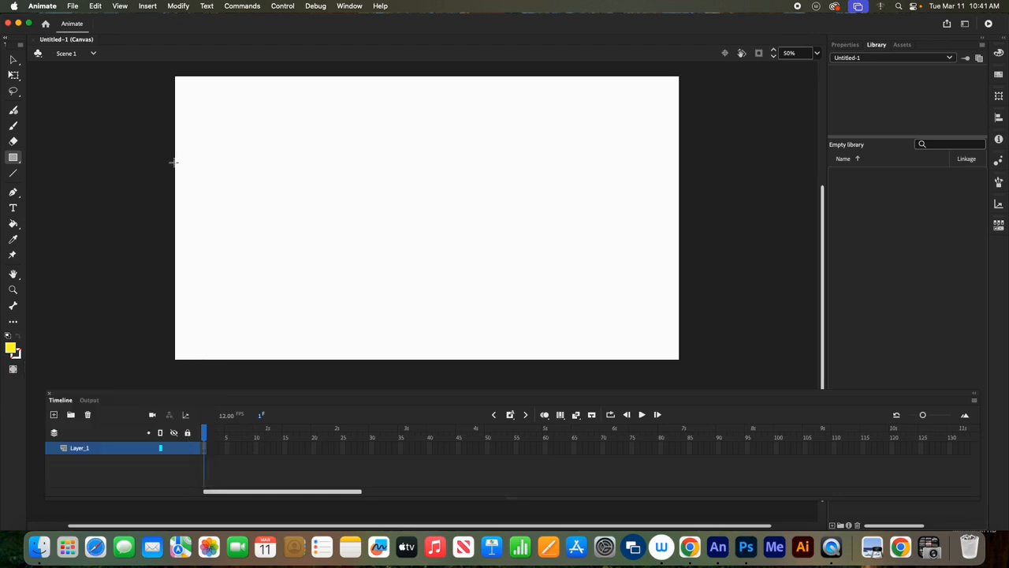
pyautogui.moveTo(248, 157); pyautogui.dragTo(360, 238)
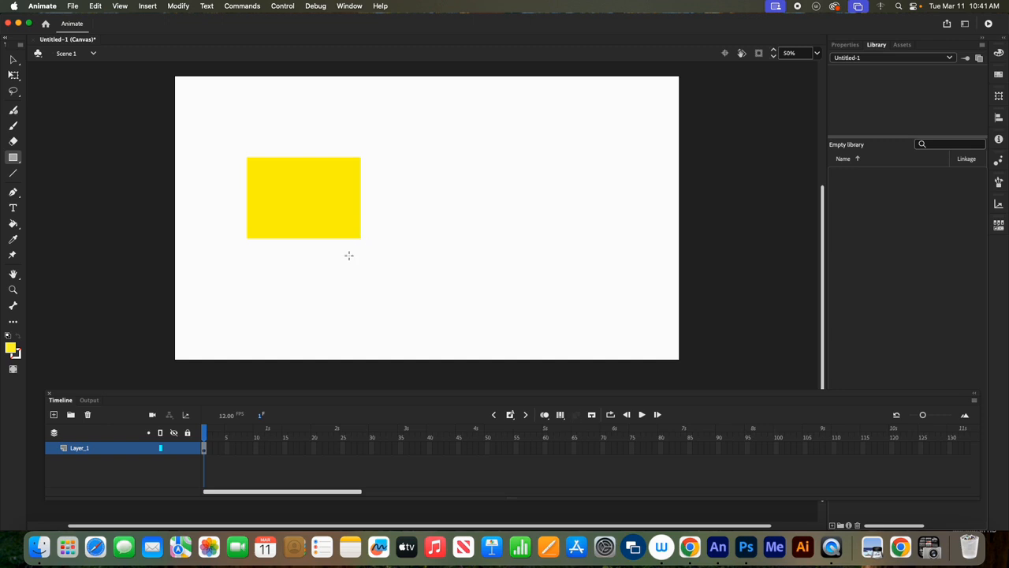
pyautogui.press('super+z')
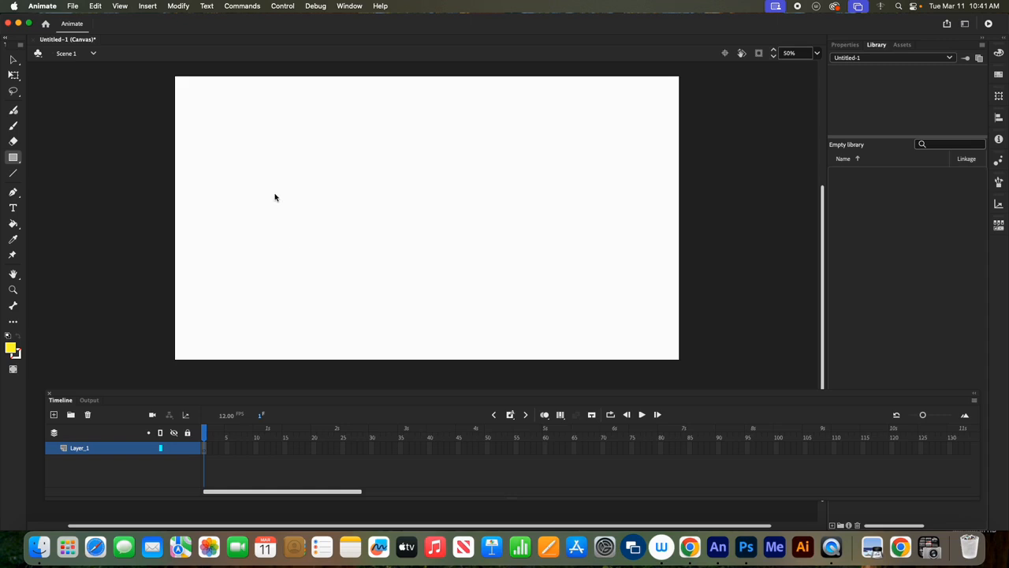
pyautogui.moveTo(261, 173); pyautogui.dragTo(331, 239)
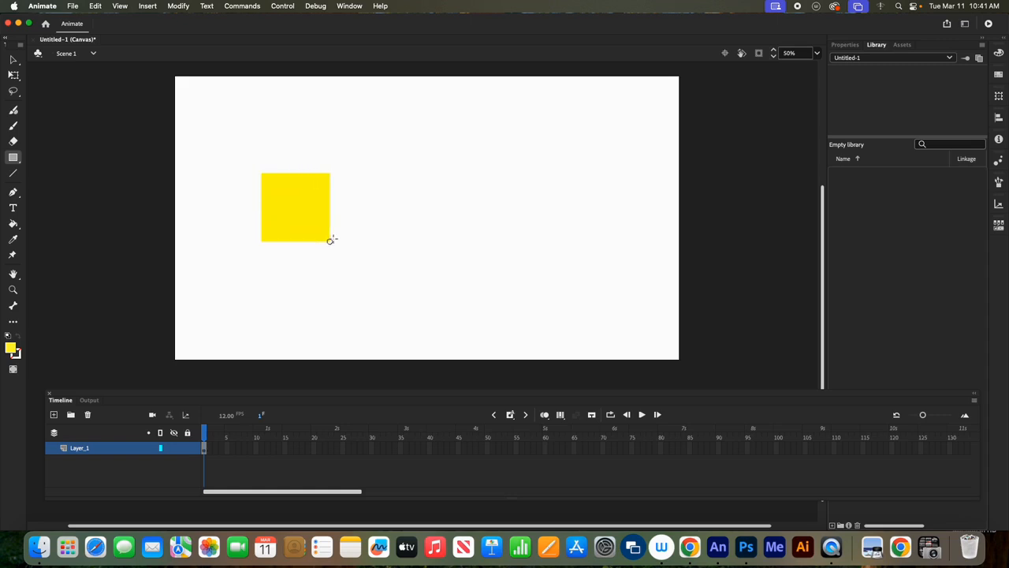
# Apply an Envelope transform to the yellow square and pull its four corners toward the centre to form a four-petal shape.
pyautogui.click(14, 74)
pyautogui.click(298, 207)
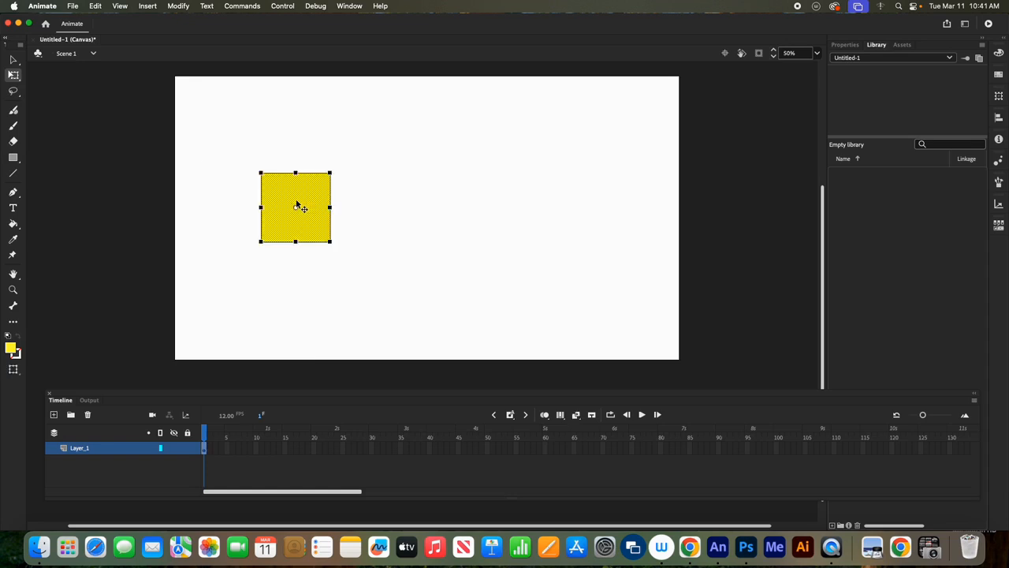
pyautogui.rightClick(297, 206)
pyautogui.moveTo(365, 423)
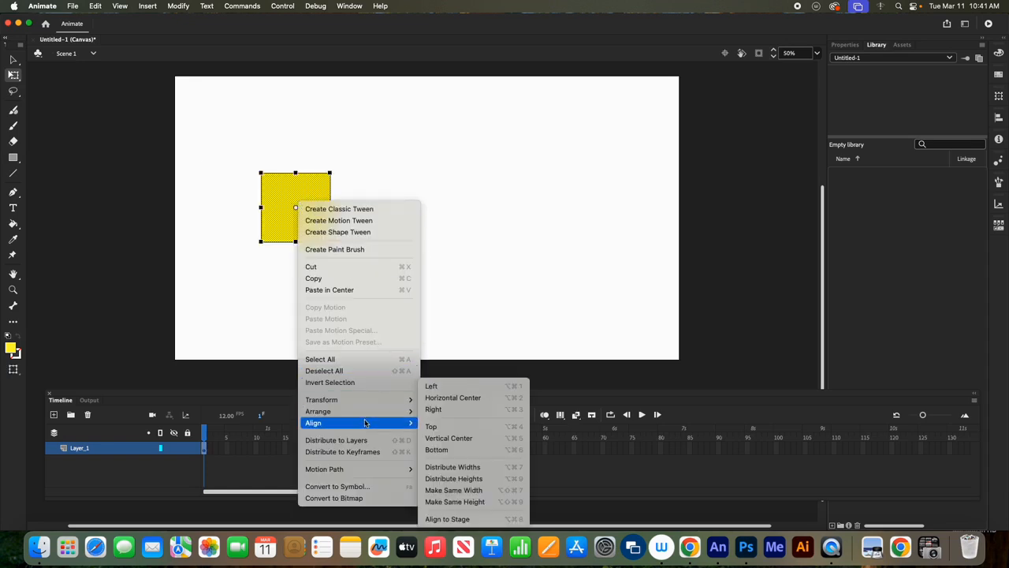
pyautogui.moveTo(363, 400)
pyautogui.click(457, 410)
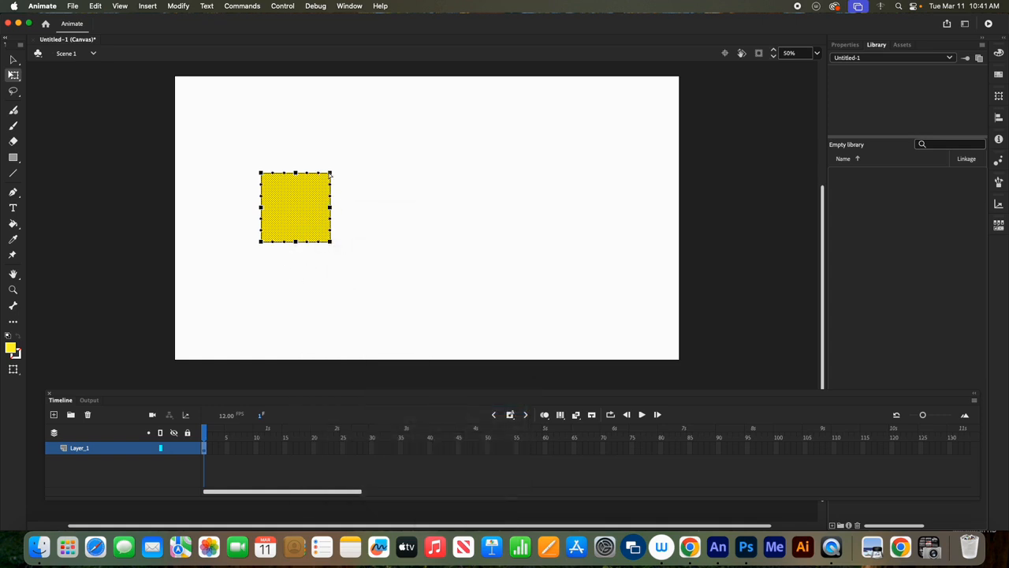
pyautogui.moveTo(330, 177); pyautogui.dragTo(306, 201)
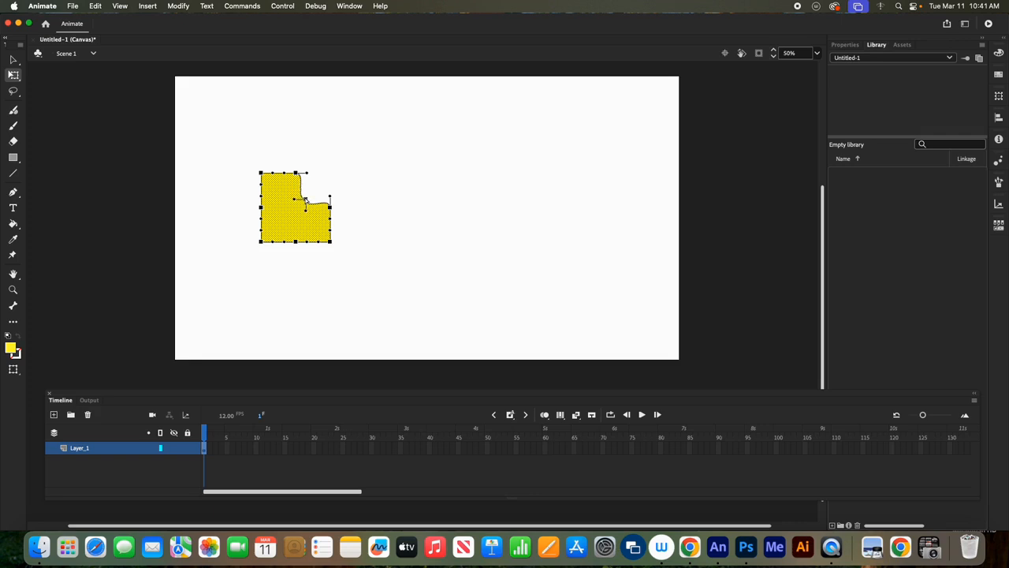
pyautogui.moveTo(262, 173); pyautogui.dragTo(284, 201)
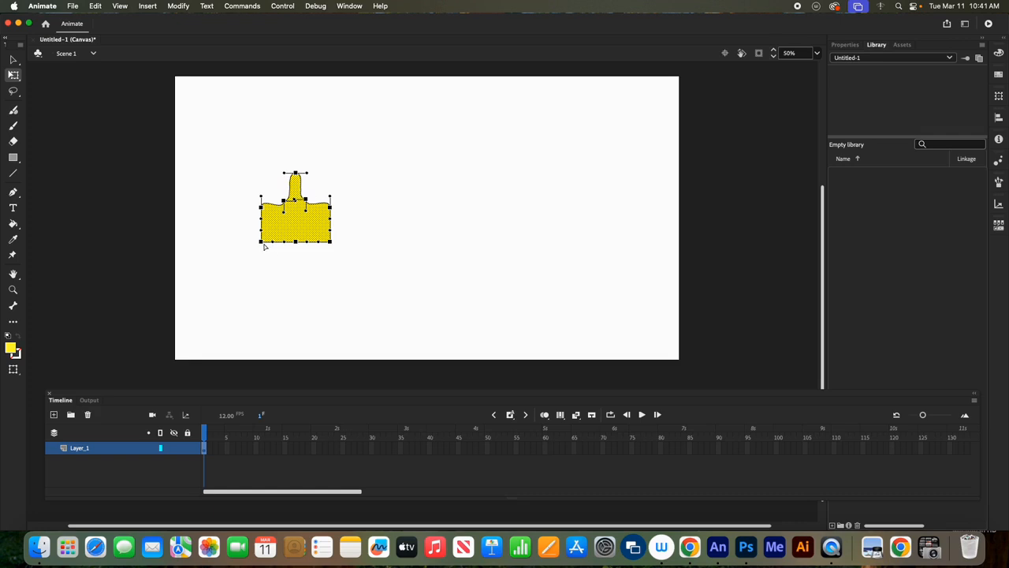
pyautogui.moveTo(261, 242); pyautogui.dragTo(306, 219)
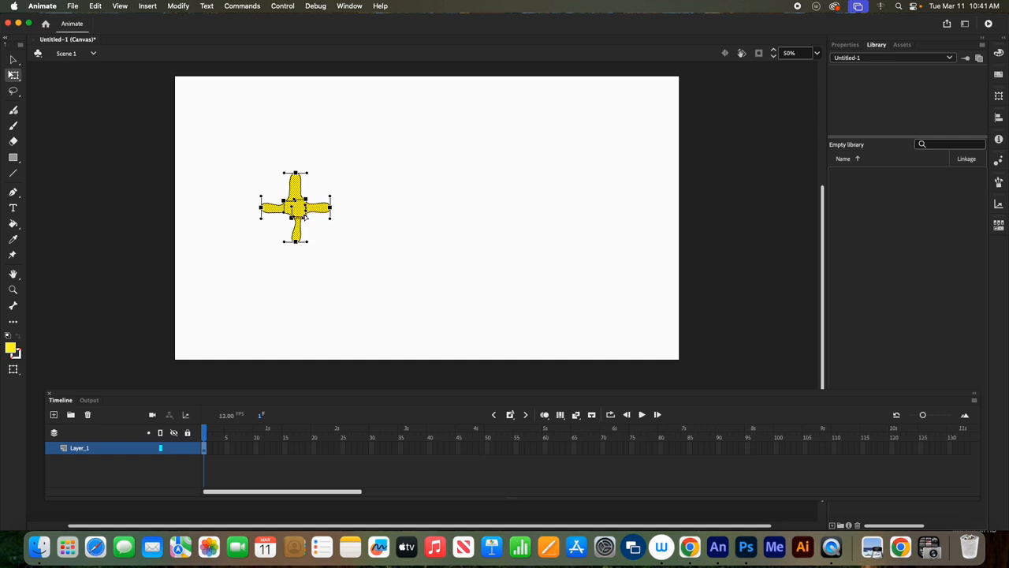
pyautogui.click(741, 161)
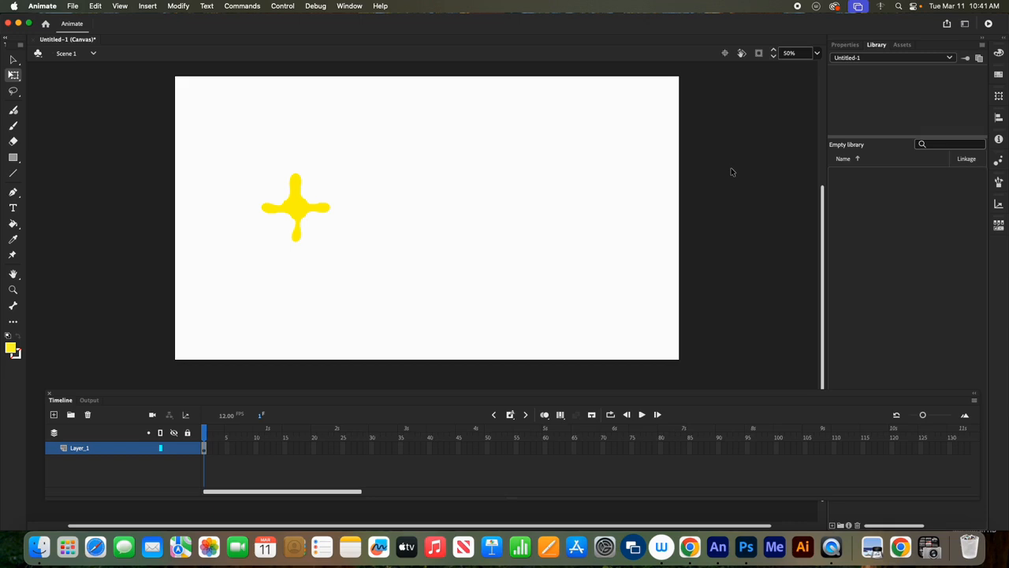
# Duplicate the four-petal shape, lay the copy over the original and rotate it about 30° clockwise to add more petals.
pyautogui.click(13, 60)
pyautogui.moveTo(235, 156); pyautogui.dragTo(349, 263)
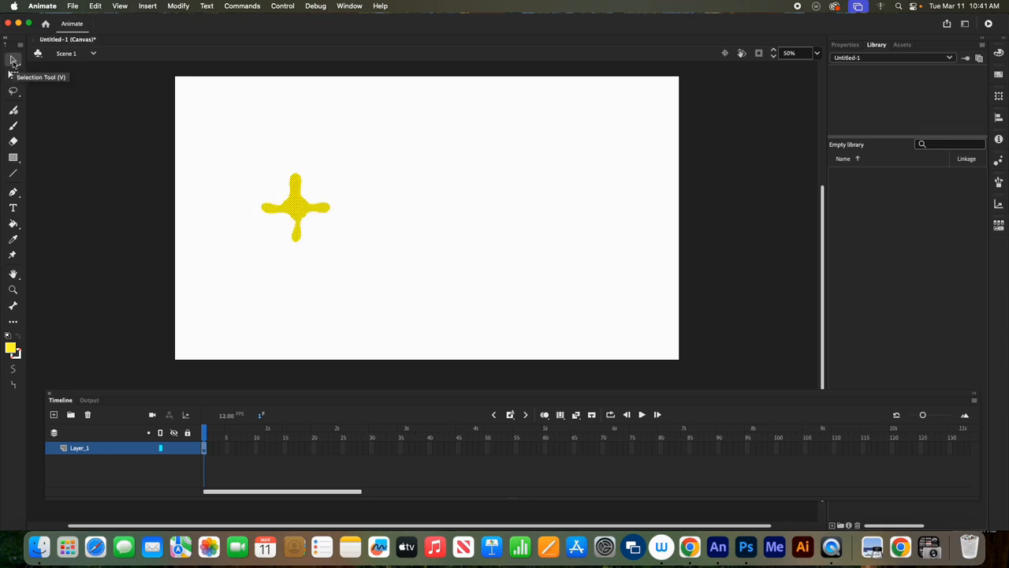
pyautogui.rightClick(297, 208)
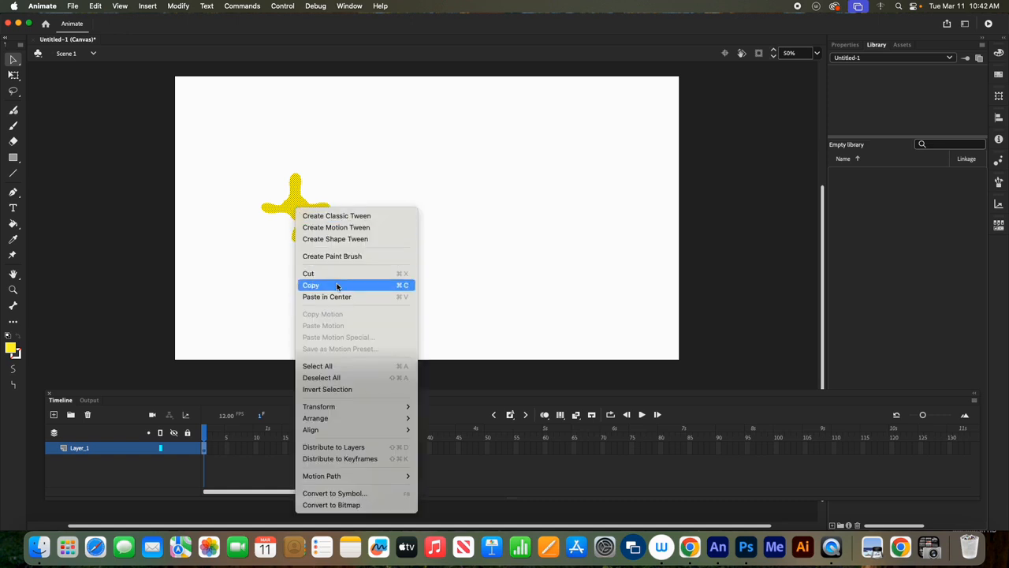
pyautogui.click(309, 285)
pyautogui.rightClick(299, 209)
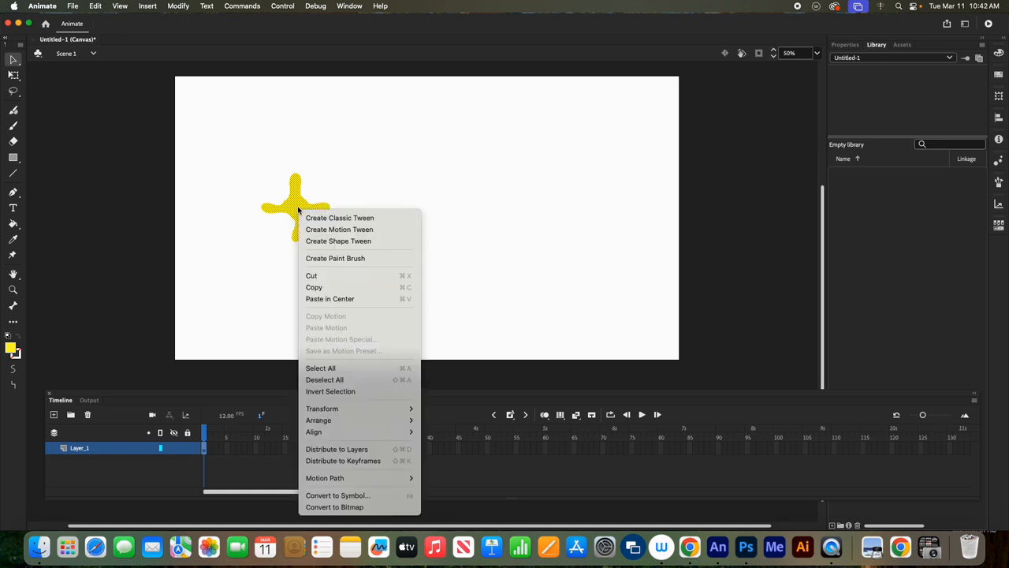
pyautogui.click(346, 299)
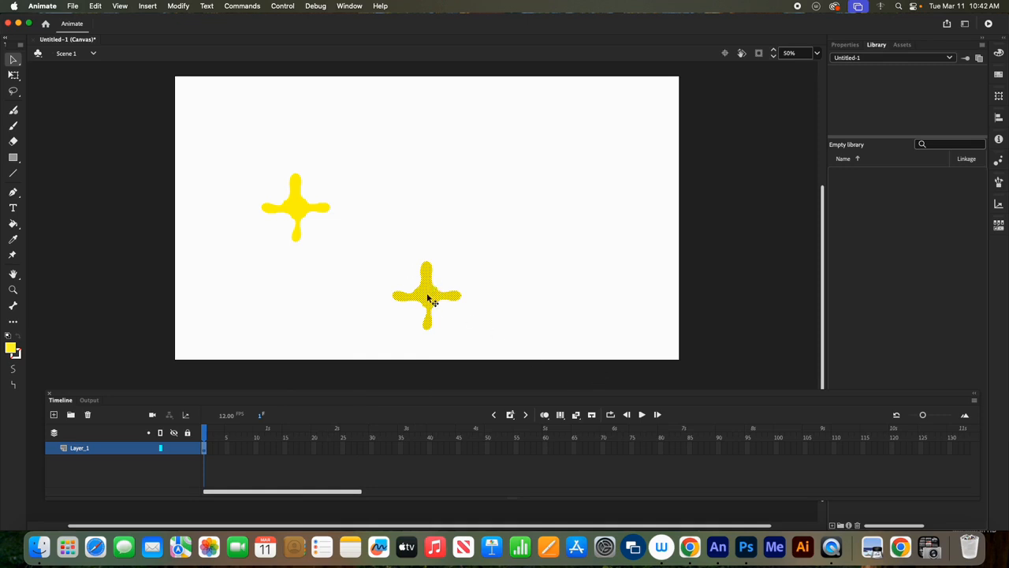
pyautogui.moveTo(428, 298); pyautogui.dragTo(298, 210)
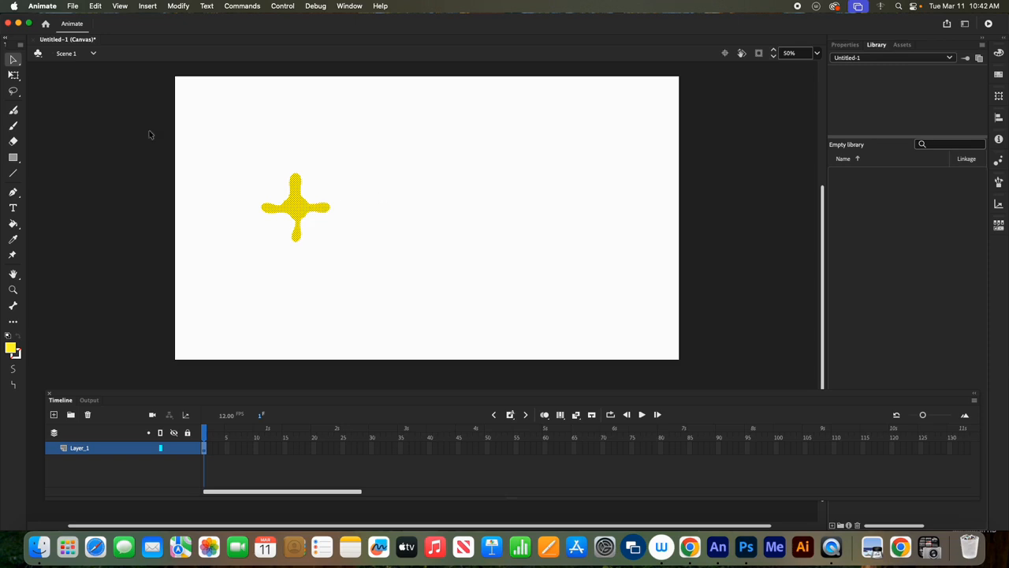
pyautogui.click(14, 75)
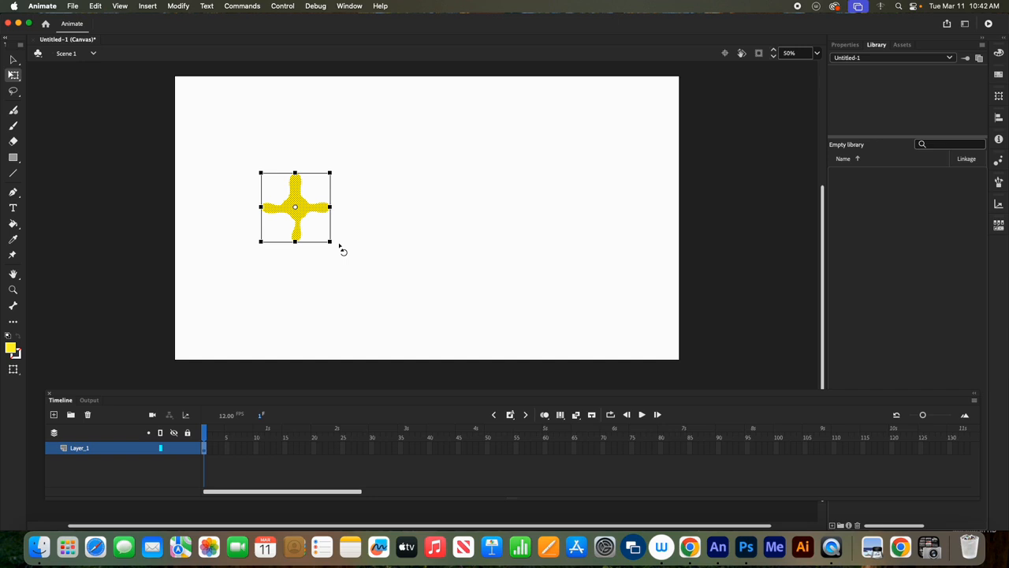
pyautogui.moveTo(337, 247); pyautogui.dragTo(315, 258)
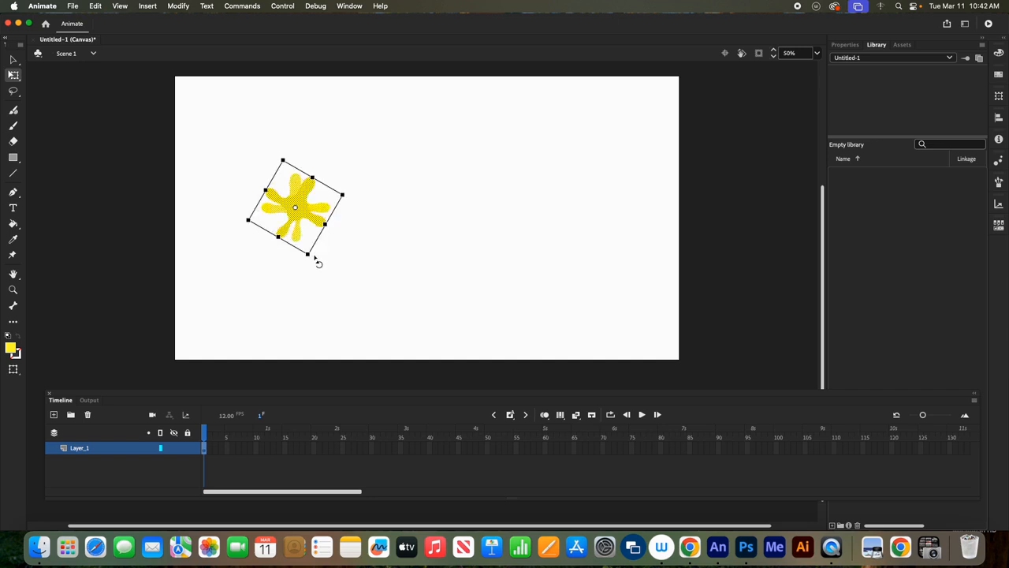
# Paste another petal copy over the flower, rotated about 60° clockwise and filled with orange.
pyautogui.rightClick(407, 195)
pyautogui.click(425, 227)
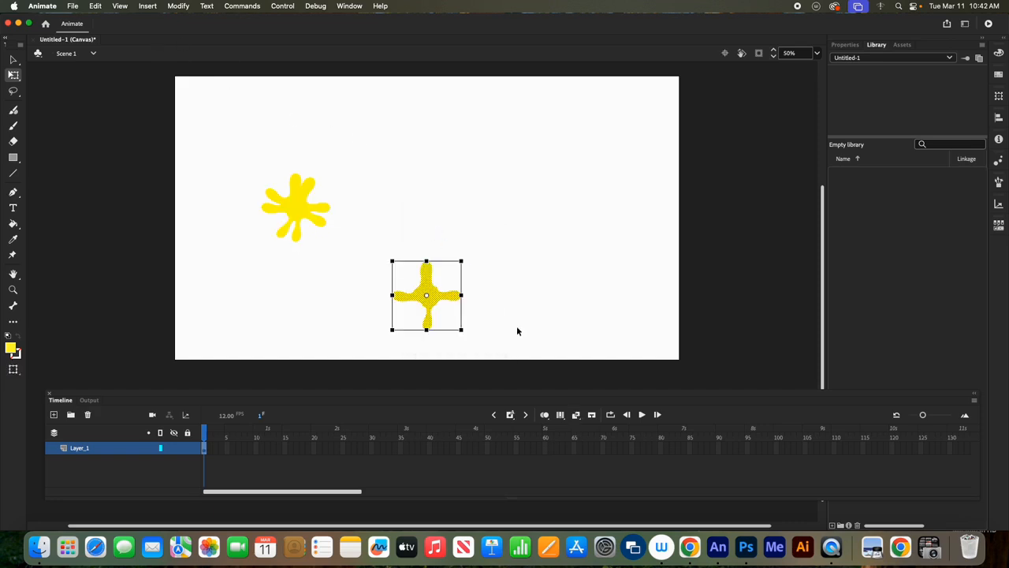
pyautogui.moveTo(437, 298); pyautogui.dragTo(312, 213)
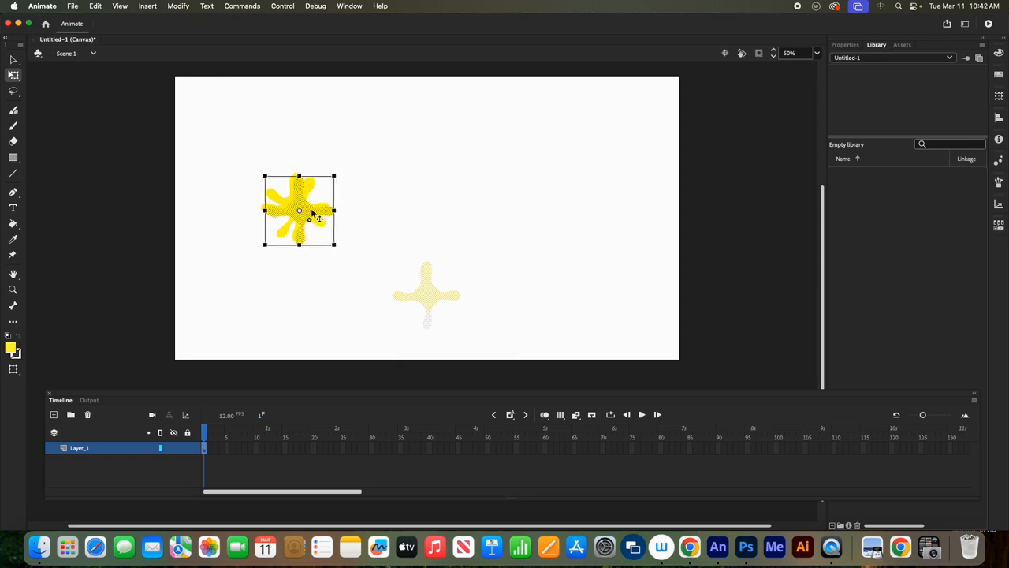
pyautogui.moveTo(336, 247); pyautogui.dragTo(291, 268)
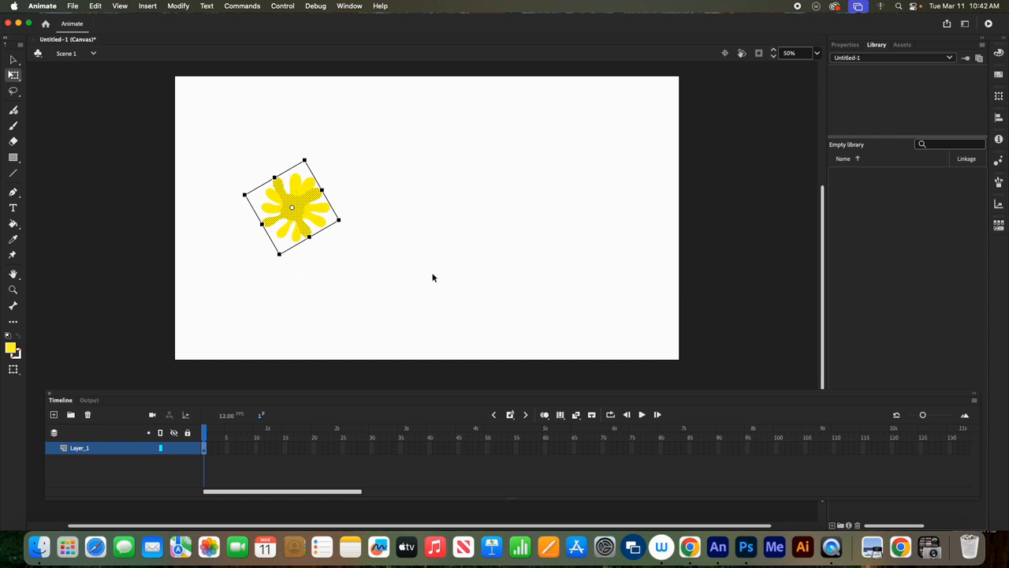
pyautogui.click(11, 348)
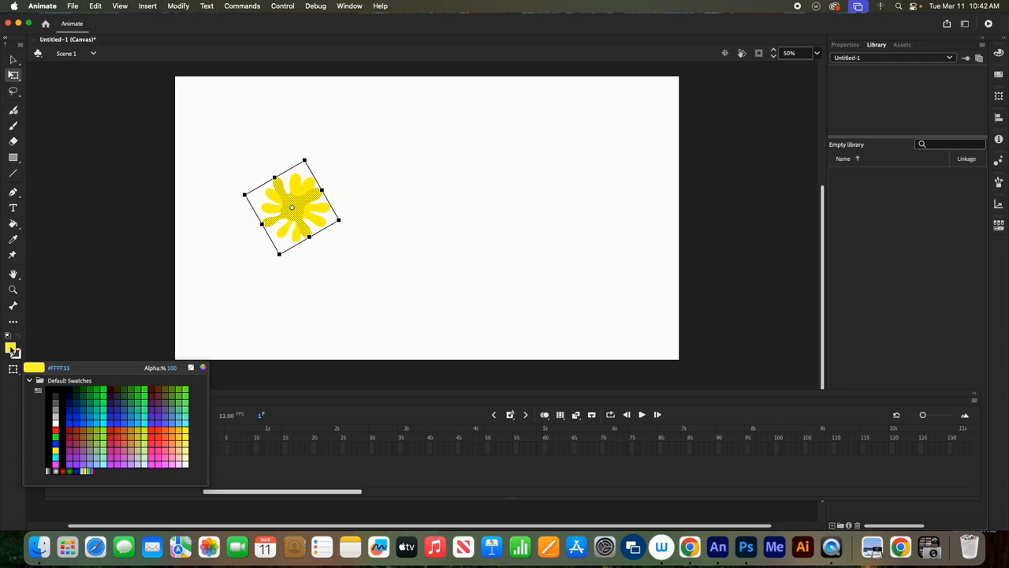
pyautogui.click(173, 428)
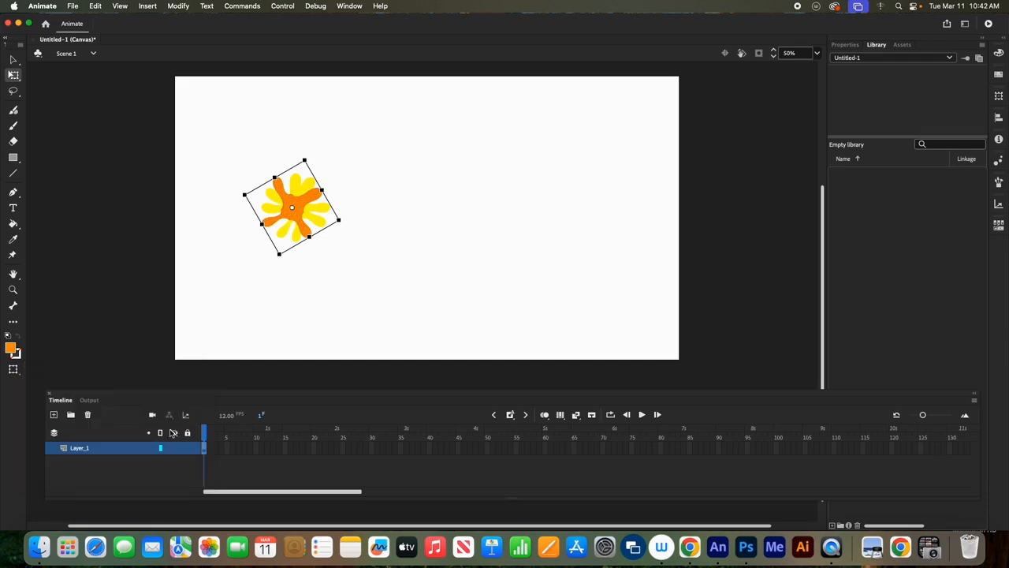
pyautogui.click(438, 270)
# Paste a further petal copy filled with #CC3366, rotated, scaled to about half size and centred on the flower.
pyautogui.rightClick(437, 270)
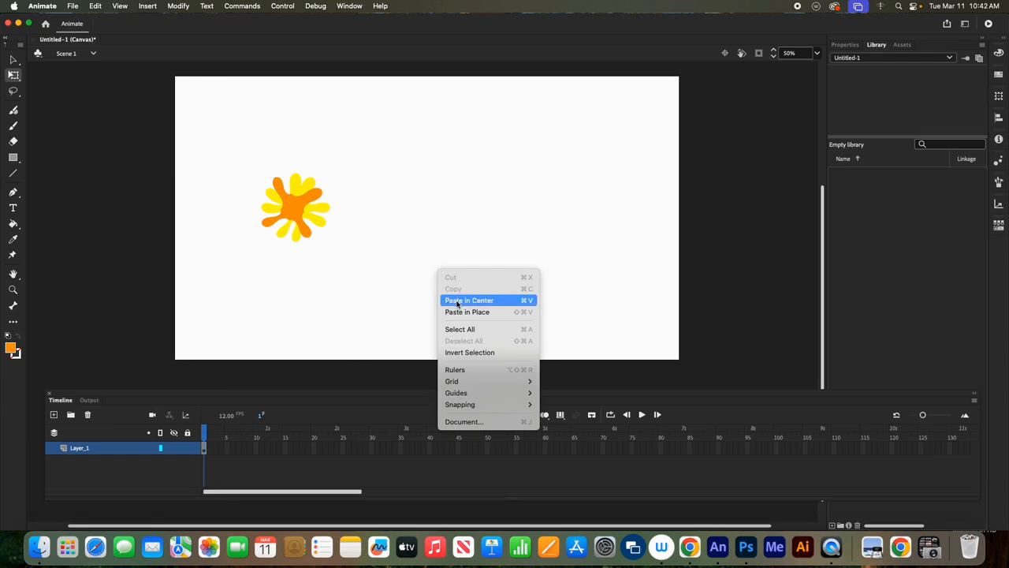
pyautogui.click(457, 304)
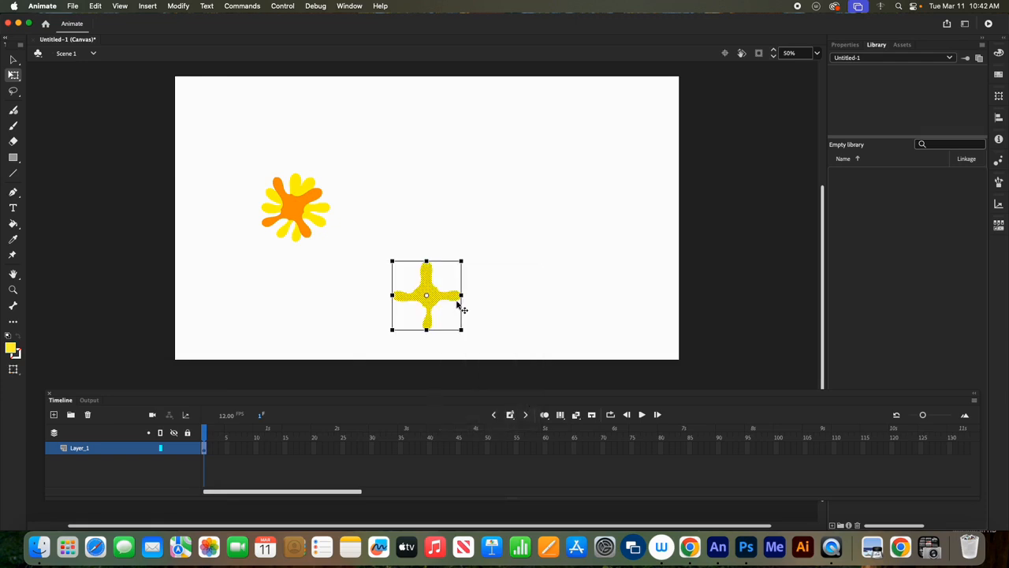
pyautogui.click(10, 348)
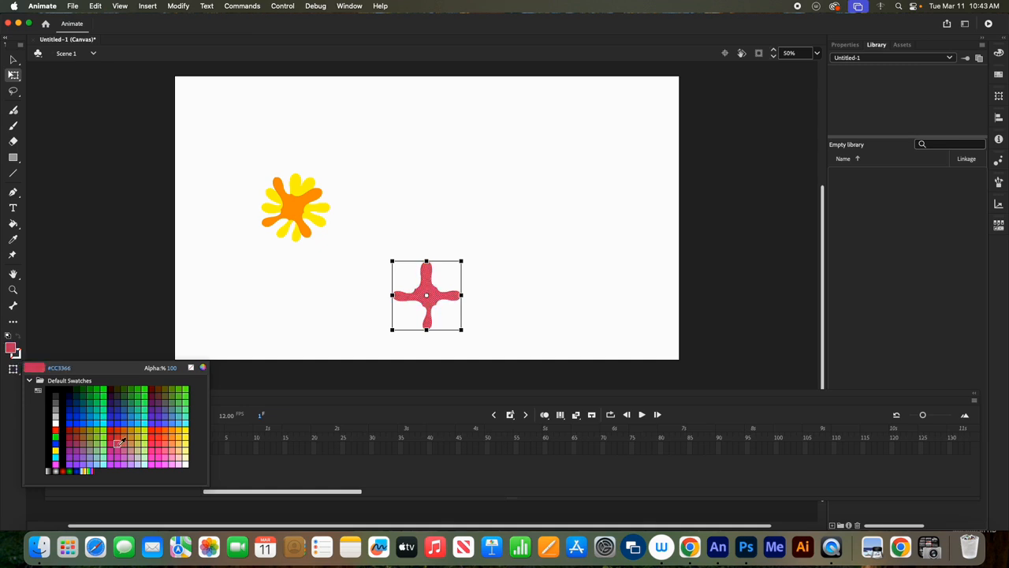
pyautogui.click(118, 441)
pyautogui.moveTo(471, 336); pyautogui.dragTo(446, 362)
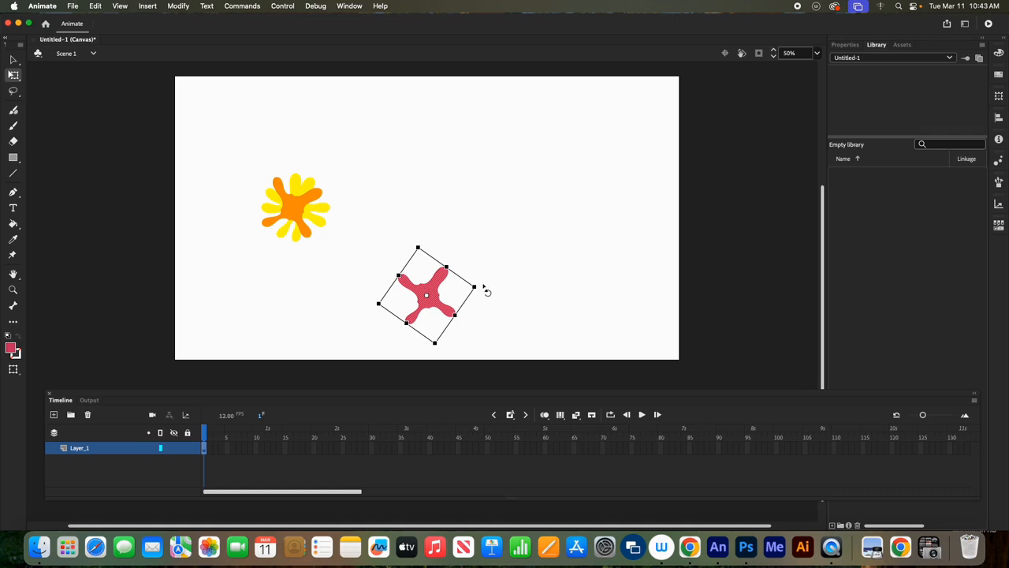
pyautogui.moveTo(473, 286); pyautogui.dragTo(294, 208)
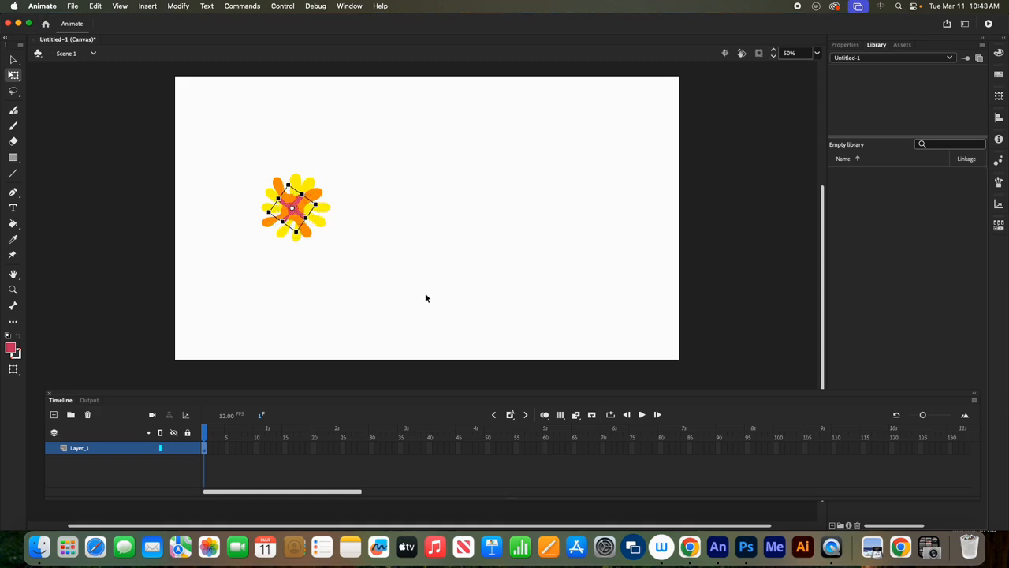
pyautogui.click(425, 297)
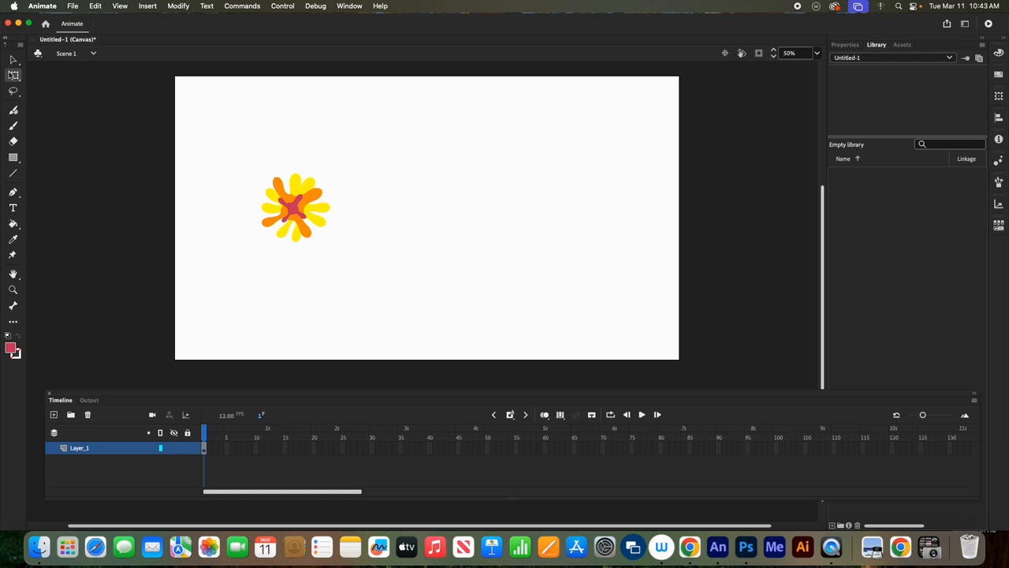
# Select the whole flower and scale it down about its centre to roughly 40% of its size.
pyautogui.click(14, 59)
pyautogui.moveTo(213, 132); pyautogui.dragTo(398, 295)
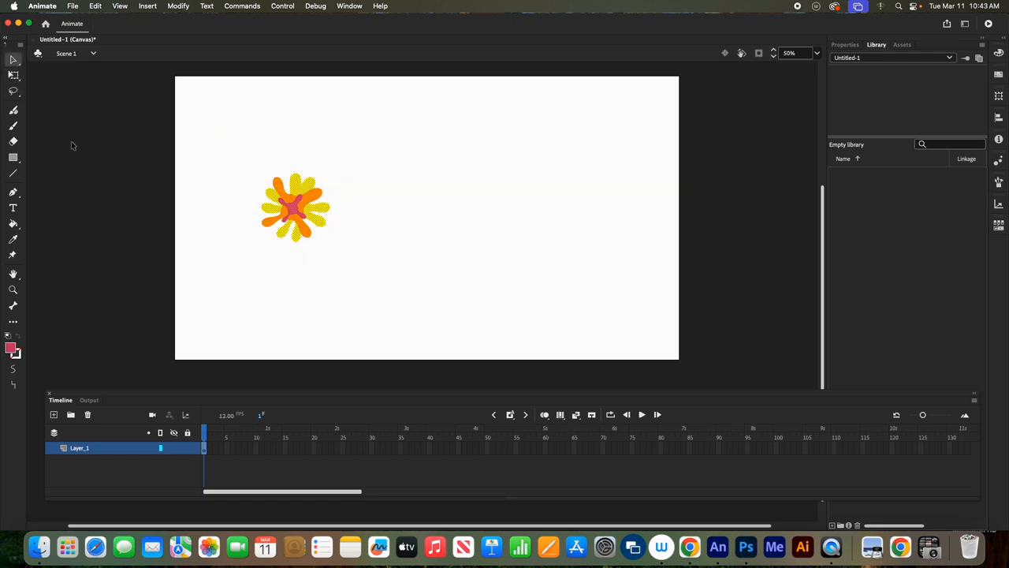
pyautogui.click(15, 76)
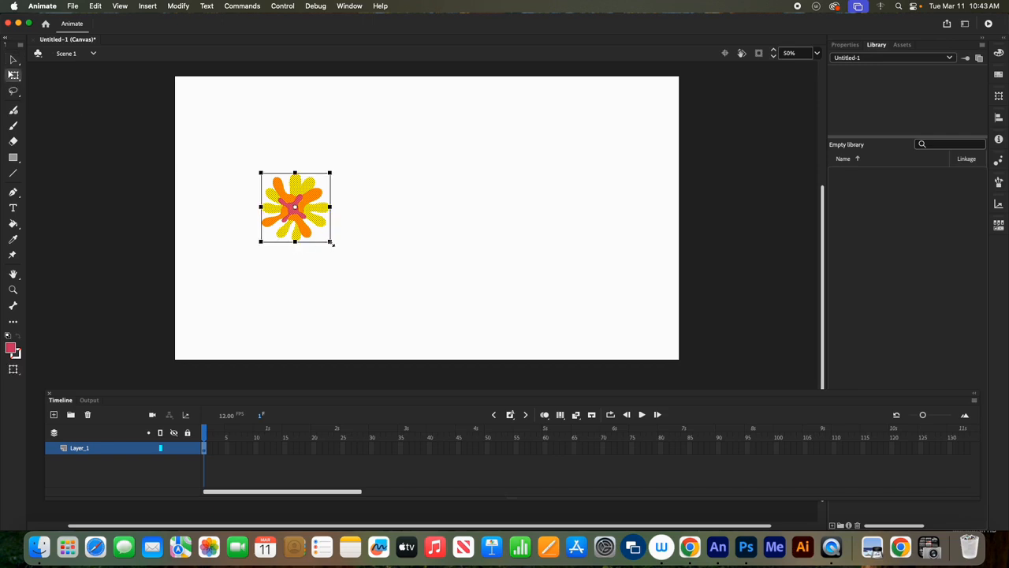
pyautogui.moveTo(321, 235); pyautogui.dragTo(310, 223)
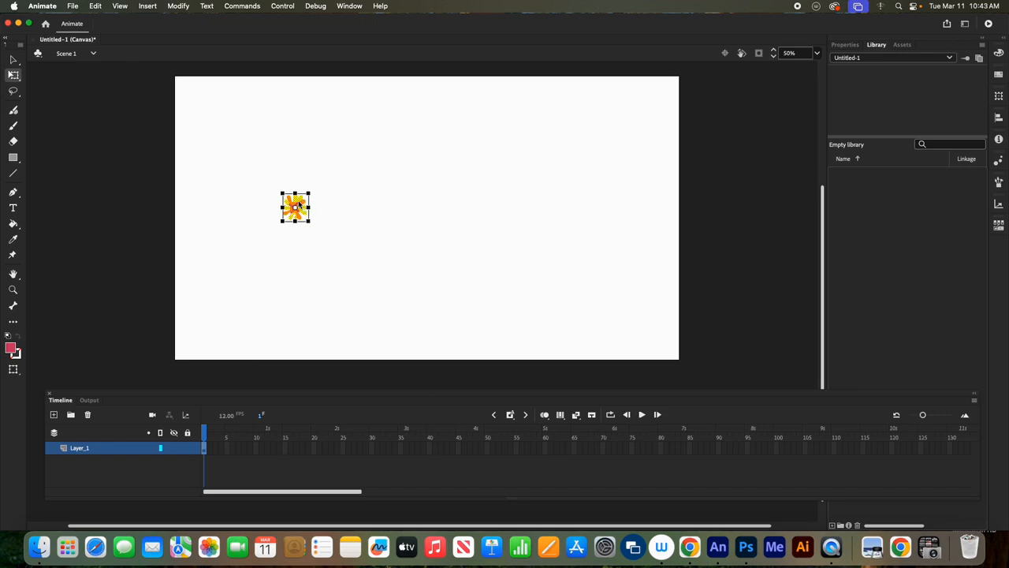
# Paste a copy of the small flower in place on a new blank keyframe at frame 60.
pyautogui.rightClick(299, 204)
pyautogui.click(305, 281)
pyautogui.click(545, 448)
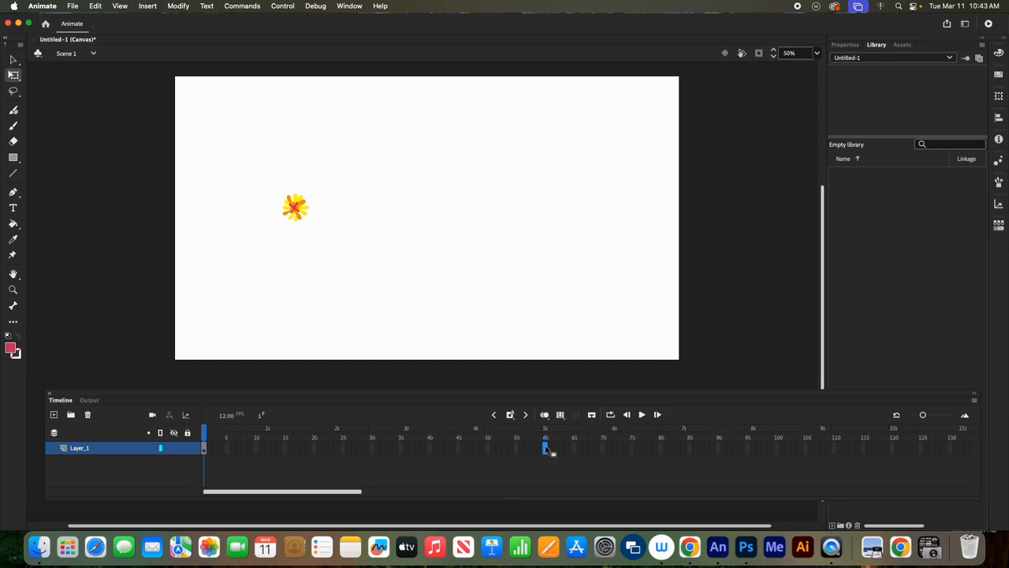
pyautogui.rightClick(545, 448)
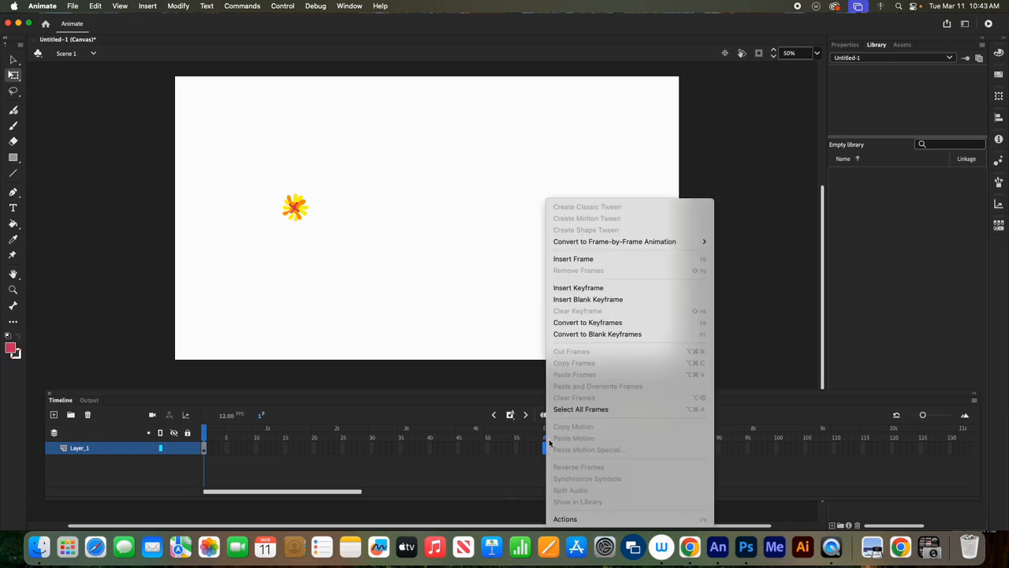
pyautogui.click(591, 300)
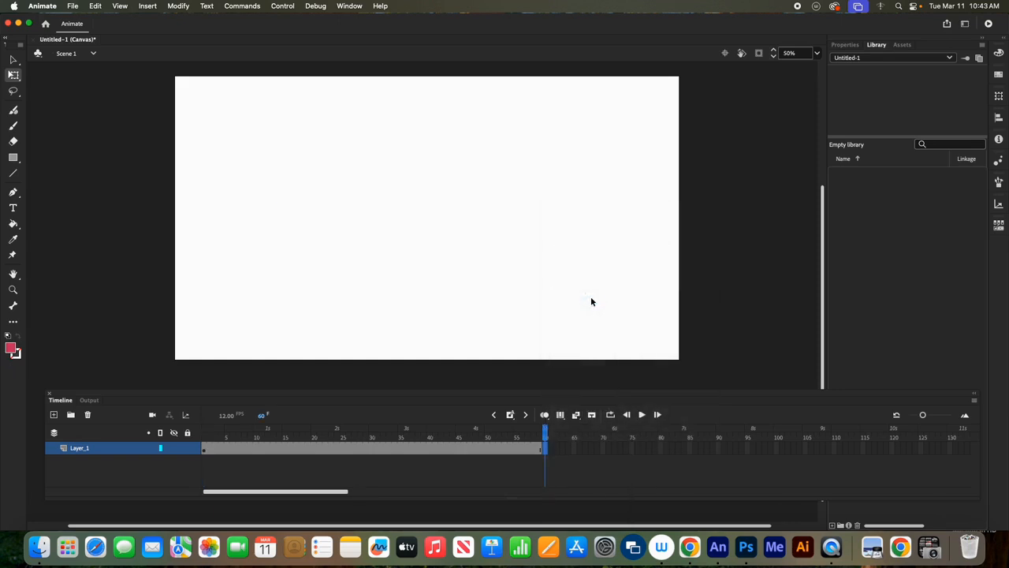
pyautogui.click(96, 6)
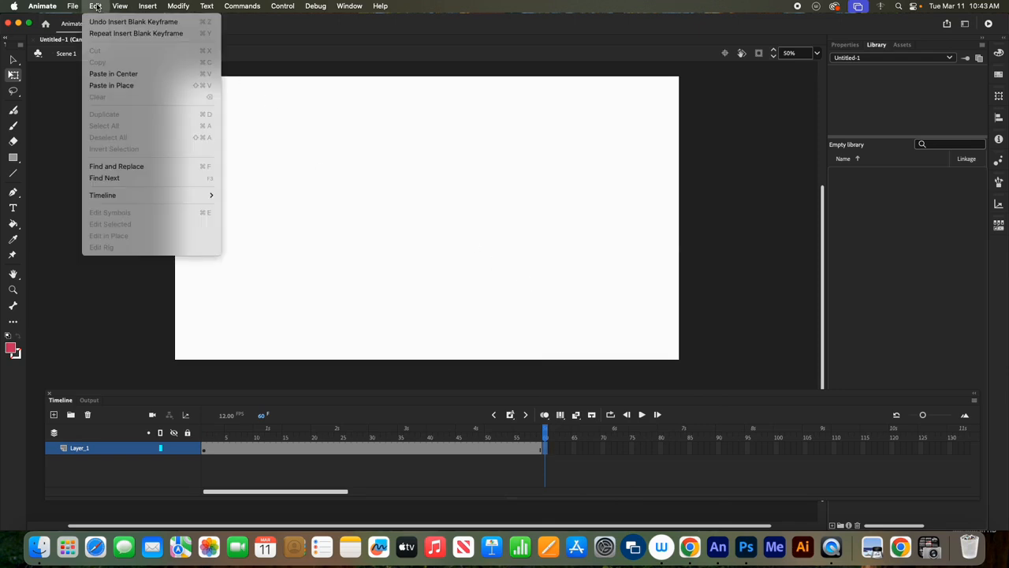
pyautogui.click(121, 86)
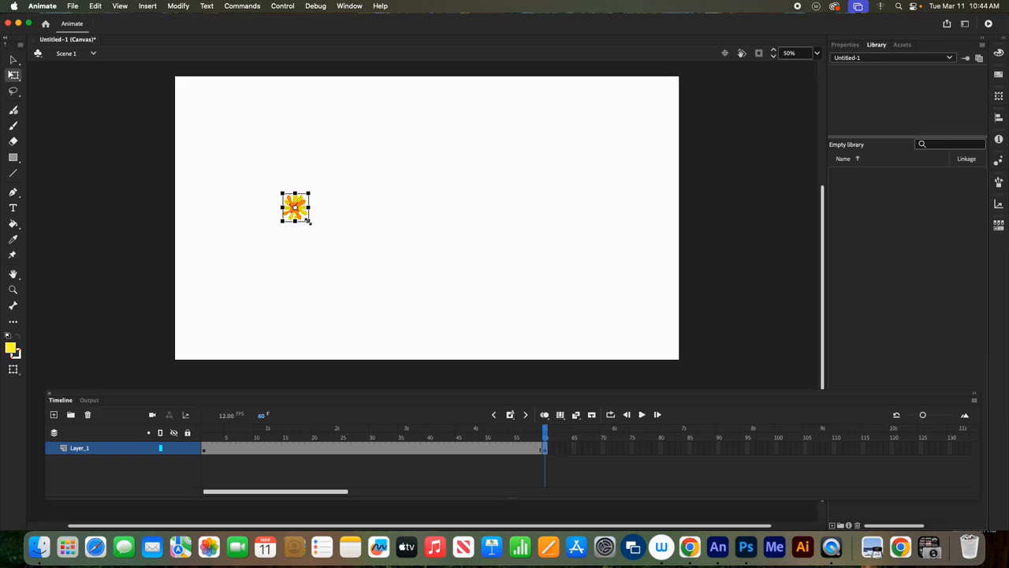
# Enlarge the frame 60 flower to nearly the stage height and create a shape tween starting at frame 1.
pyautogui.moveTo(308, 221); pyautogui.dragTo(453, 340)
pyautogui.moveTo(546, 435); pyautogui.dragTo(204, 438)
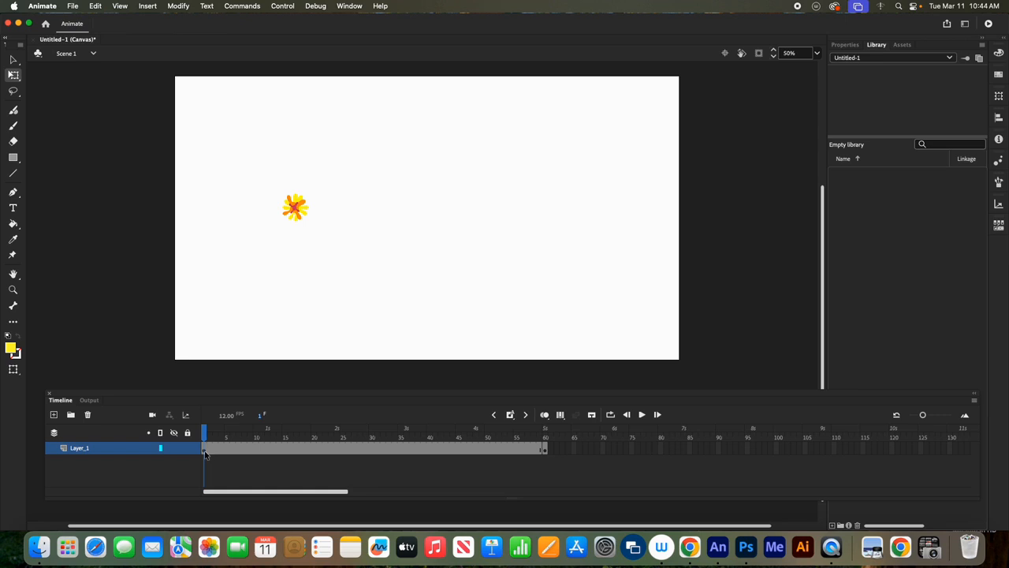
pyautogui.rightClick(205, 455)
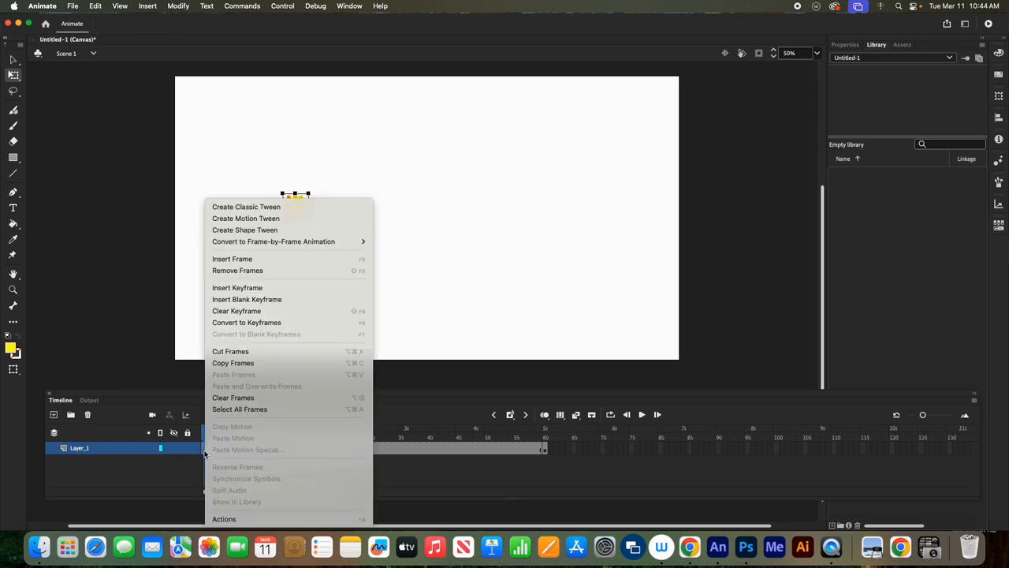
pyautogui.click(257, 229)
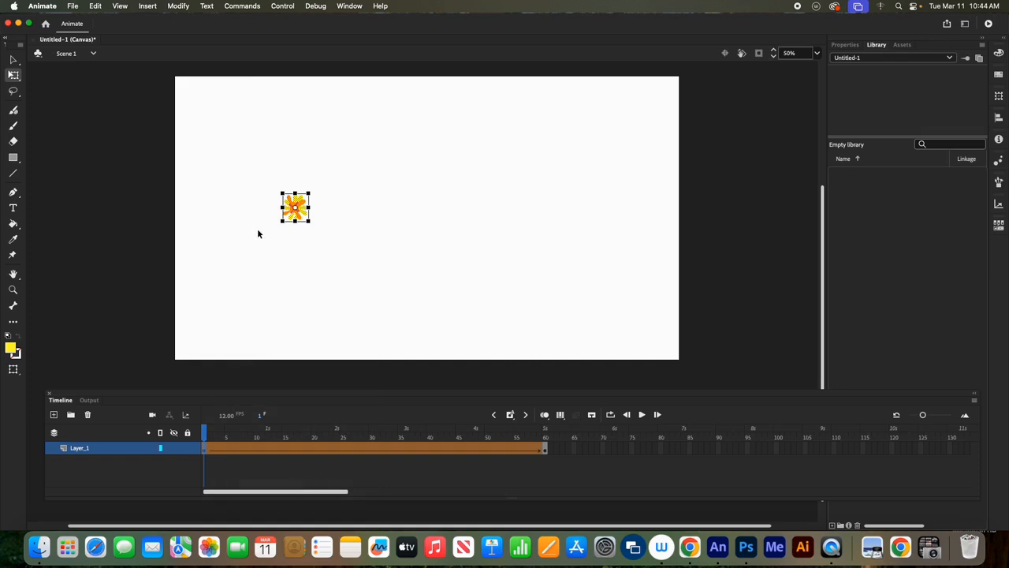
# Play the flower's growth animation through and return the playhead to frame 1.
pyautogui.click(732, 273)
pyautogui.click(642, 414)
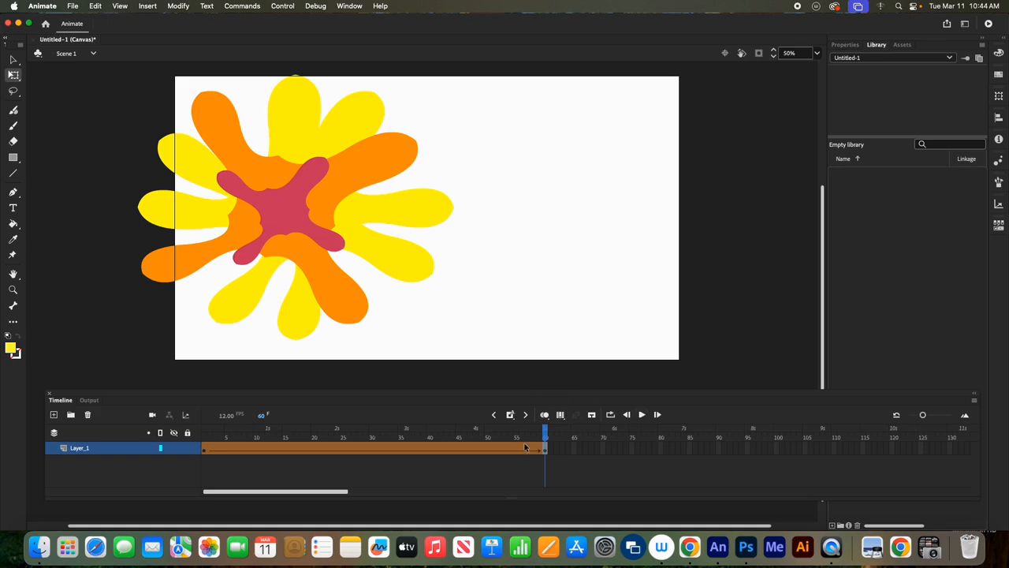
pyautogui.moveTo(544, 438); pyautogui.dragTo(204, 438)
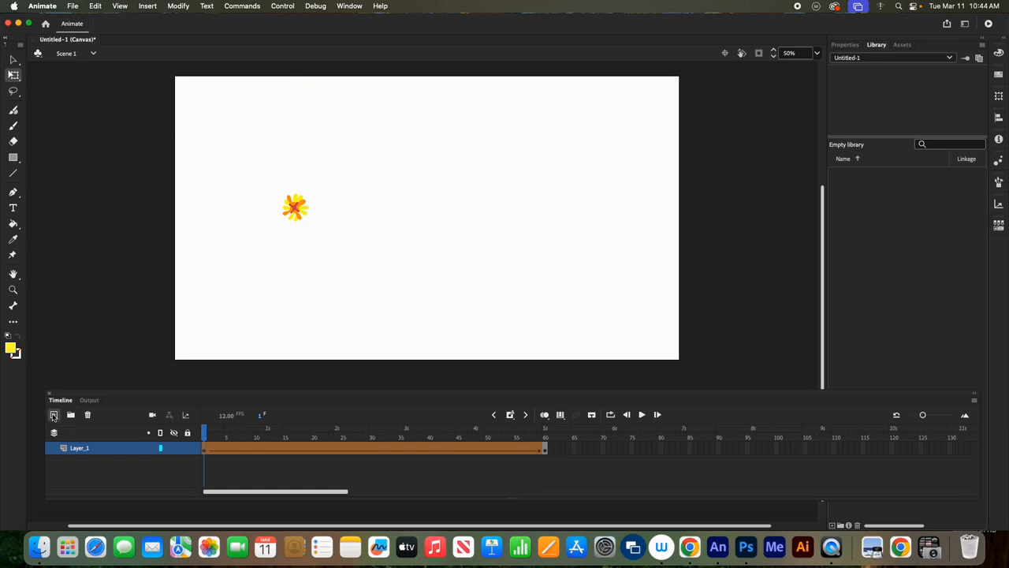
# Add a new layer beneath the flower layer, and hide and lock the flower layer.
pyautogui.click(53, 415)
pyautogui.click(104, 450)
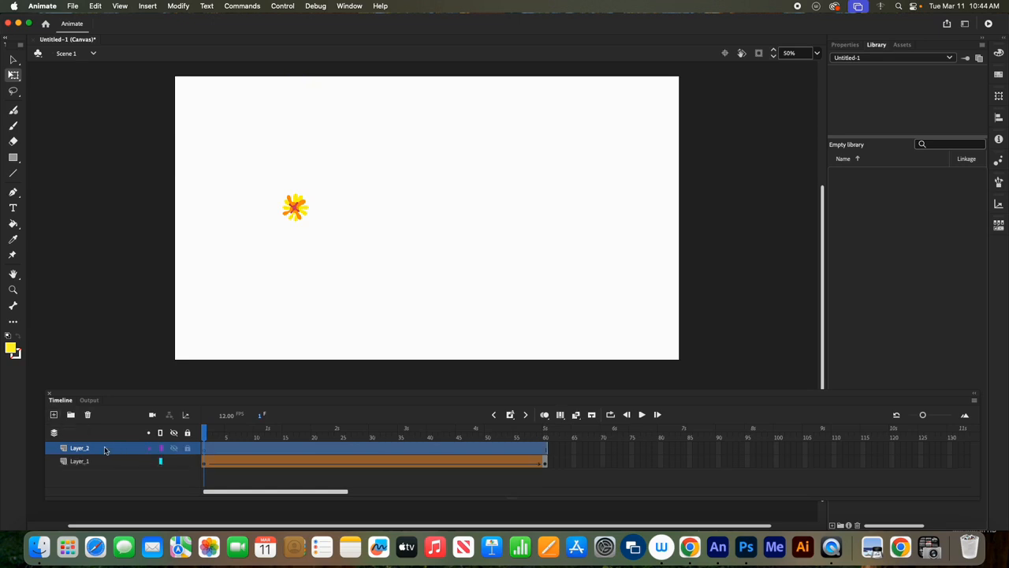
pyautogui.moveTo(105, 450); pyautogui.dragTo(109, 489)
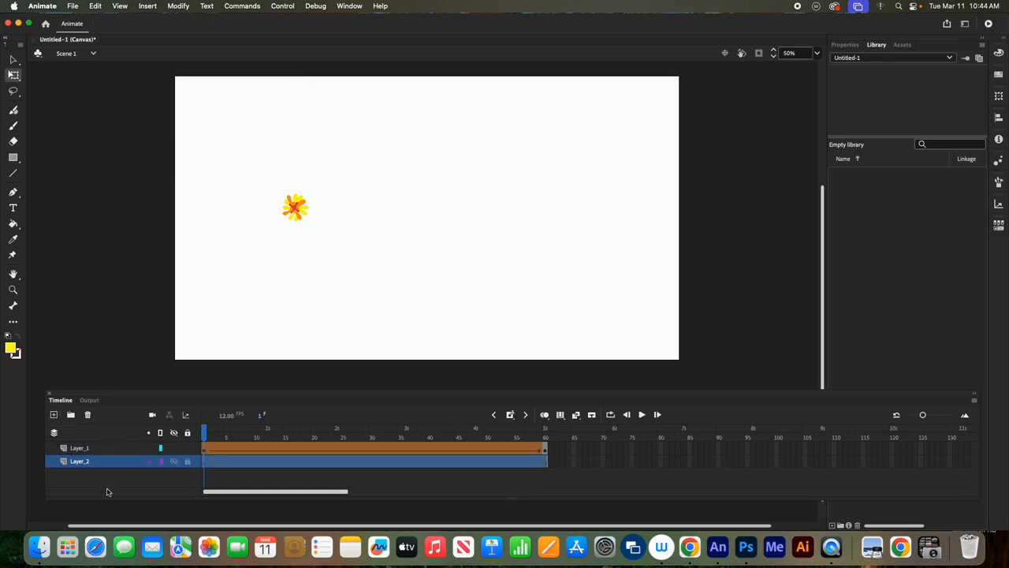
pyautogui.click(175, 448)
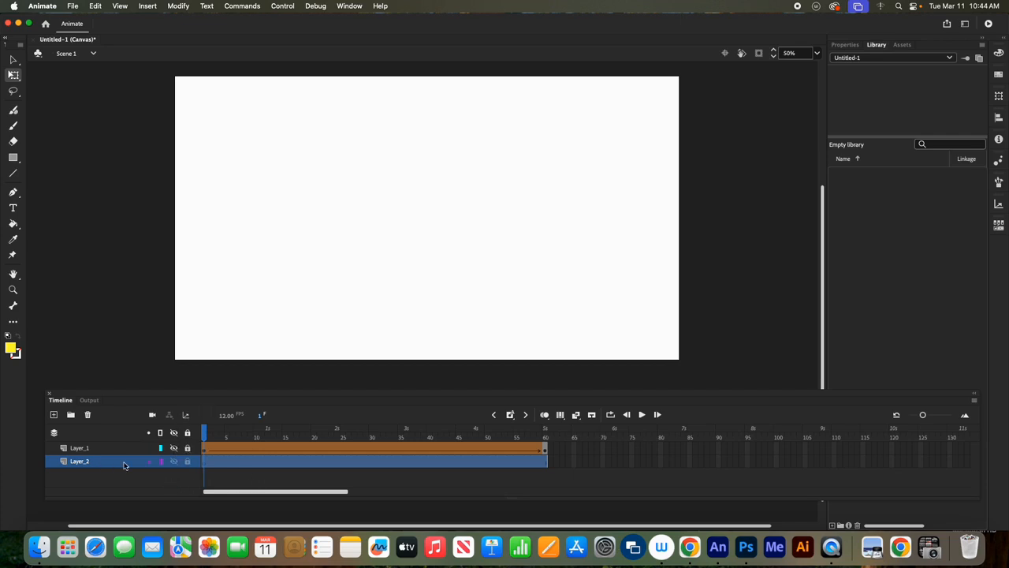
# Draw three adjoining black rectangles on the new layer: a wide building, a low connecting block and a tall tower.
pyautogui.click(11, 349)
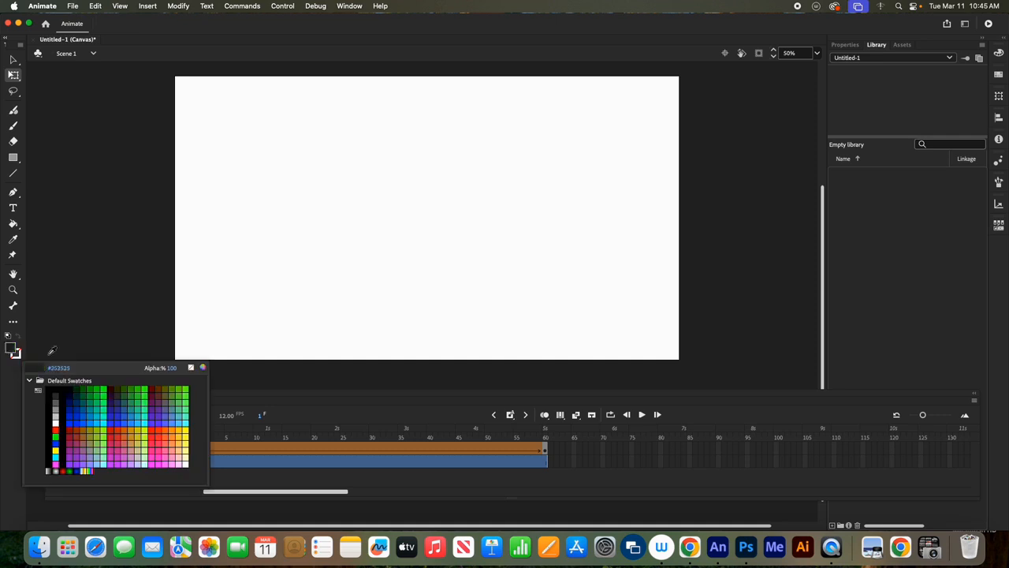
pyautogui.click(71, 390)
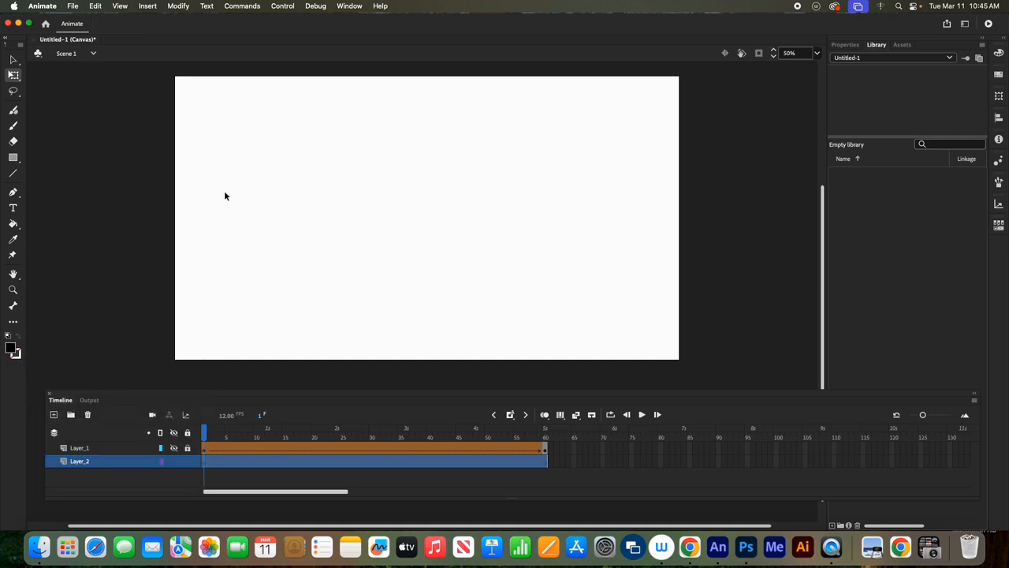
pyautogui.click(12, 158)
pyautogui.moveTo(207, 179)
pyautogui.mouseDown()
pyautogui.moveTo(333, 291)
pyautogui.moveTo(359, 379)
pyautogui.mouseUp()
pyautogui.moveTo(360, 243); pyautogui.dragTo(414, 360)
pyautogui.moveTo(397, 118); pyautogui.dragTo(493, 370)
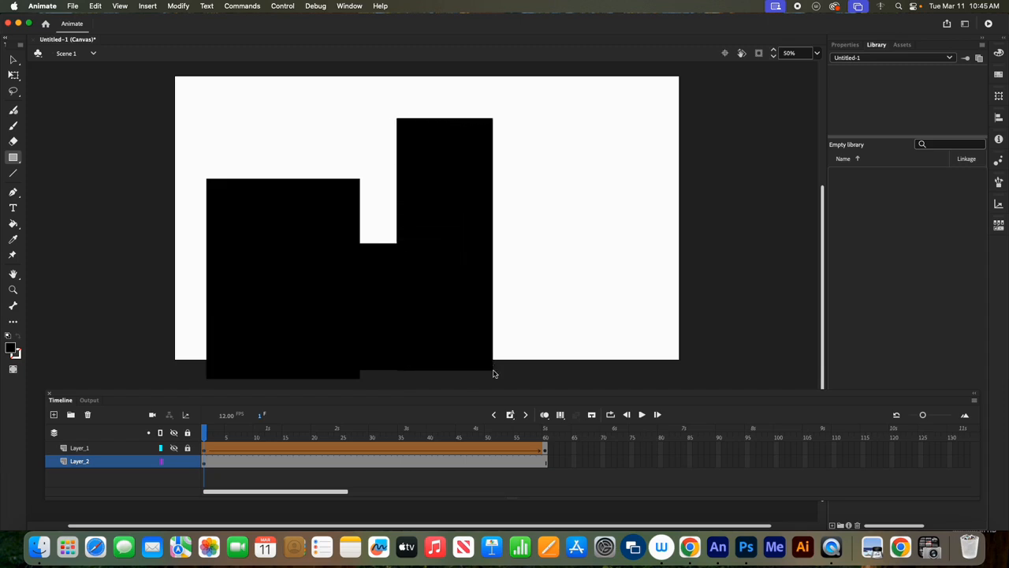
# Draw three narrow yellow windows in a row near the top of the wide black building.
pyautogui.click(15, 352)
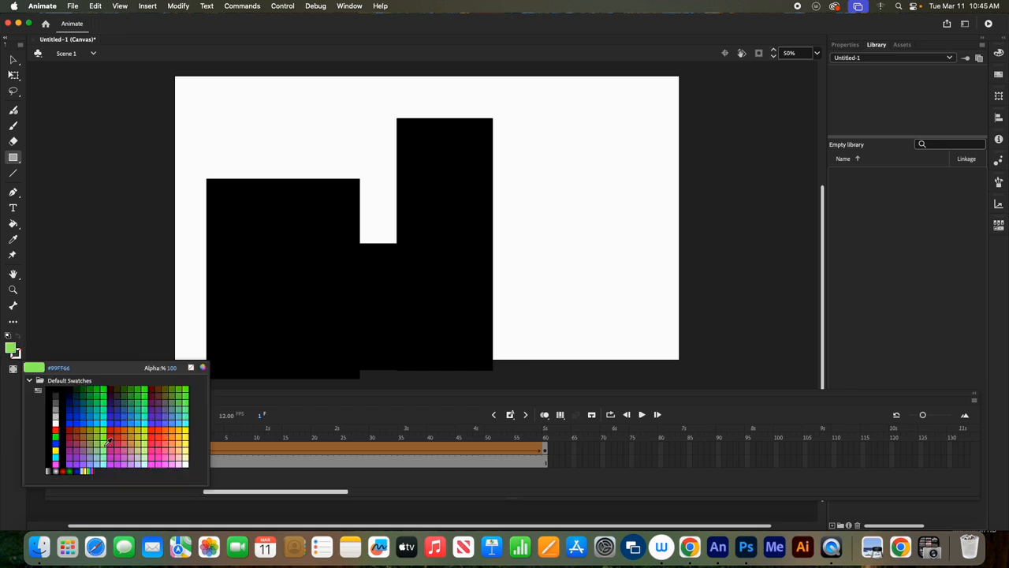
pyautogui.click(108, 442)
pyautogui.click(15, 351)
pyautogui.click(185, 440)
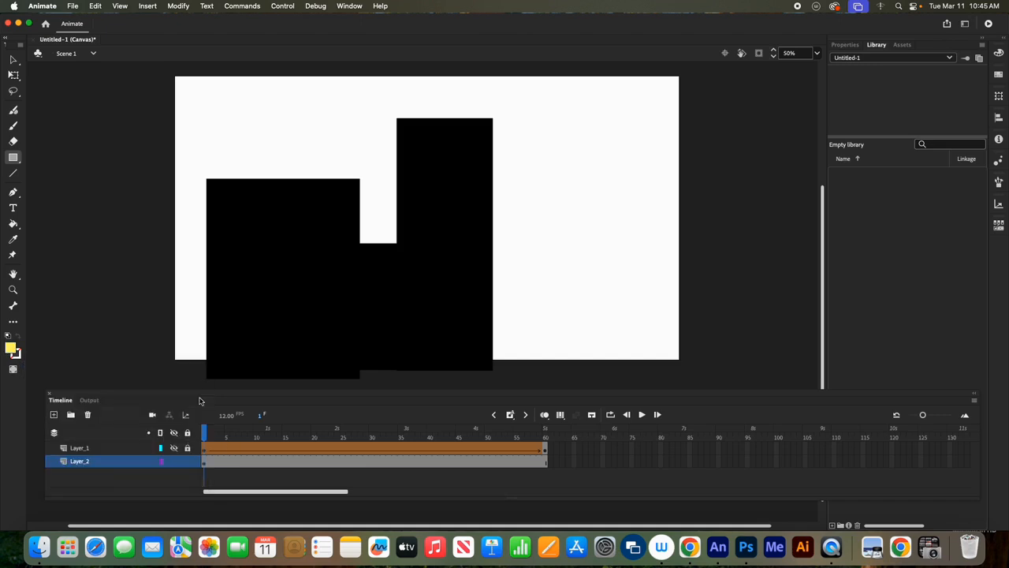
pyautogui.moveTo(235, 208); pyautogui.dragTo(247, 248)
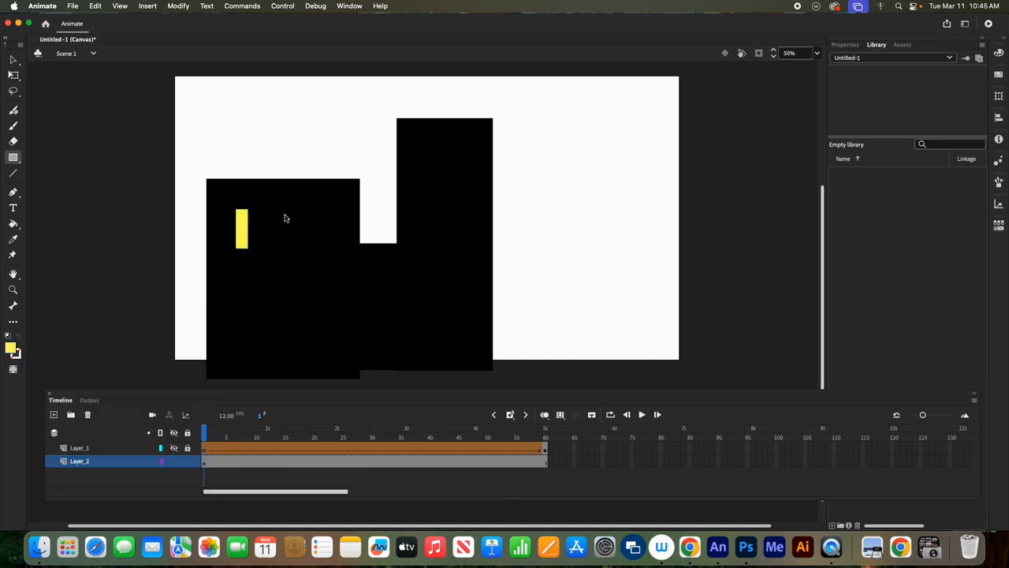
pyautogui.moveTo(283, 207); pyautogui.dragTo(295, 247)
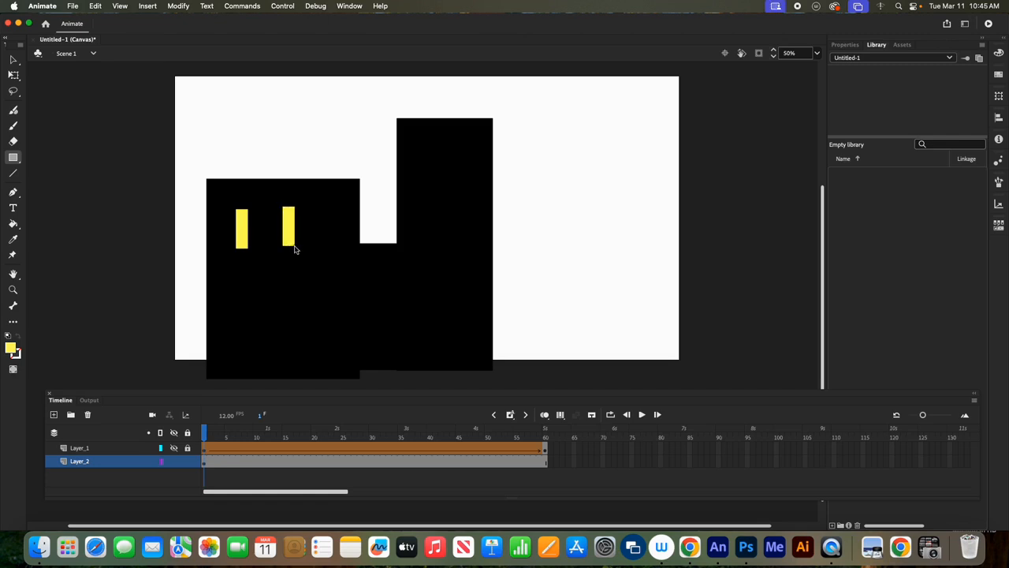
pyautogui.moveTo(314, 202); pyautogui.dragTo(325, 244)
# Draw a yellow doorway at the base between the connecting block and tower, with an oval rounding its top into an arch.
pyautogui.moveTo(389, 369); pyautogui.dragTo(429, 308)
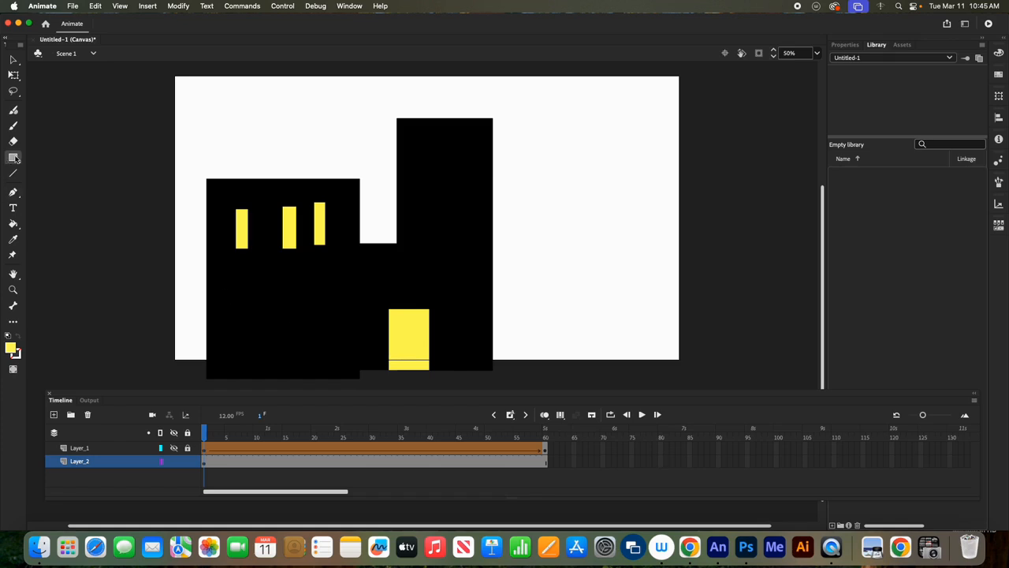
pyautogui.click(19, 164)
pyautogui.click(56, 185)
pyautogui.moveTo(409, 309); pyautogui.dragTo(406, 292)
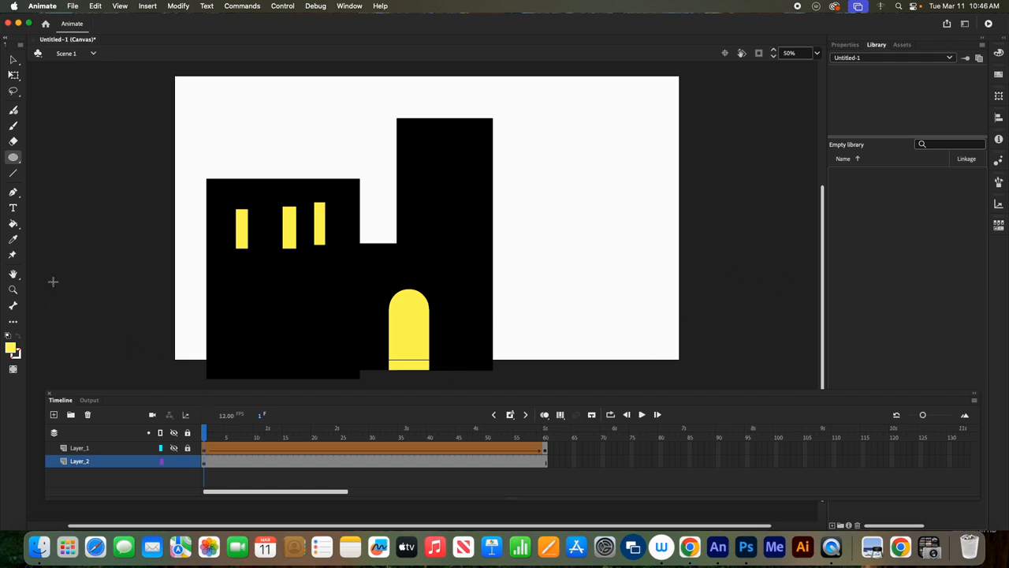
# Draw a tall, narrow yellow rectangle centred on the tower and crossing its top edge.
pyautogui.click(13, 160)
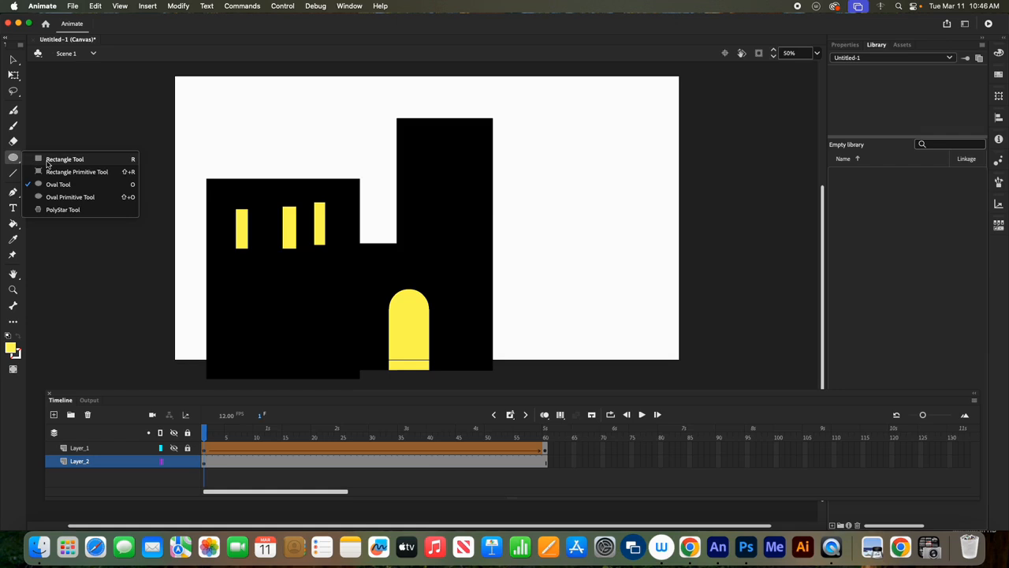
pyautogui.click(49, 160)
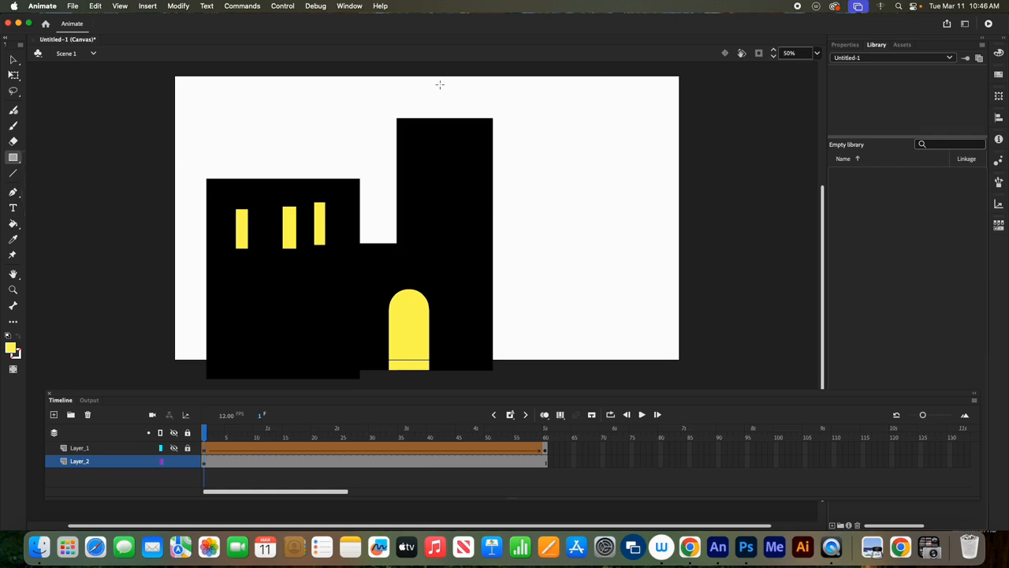
pyautogui.moveTo(439, 85); pyautogui.dragTo(458, 175)
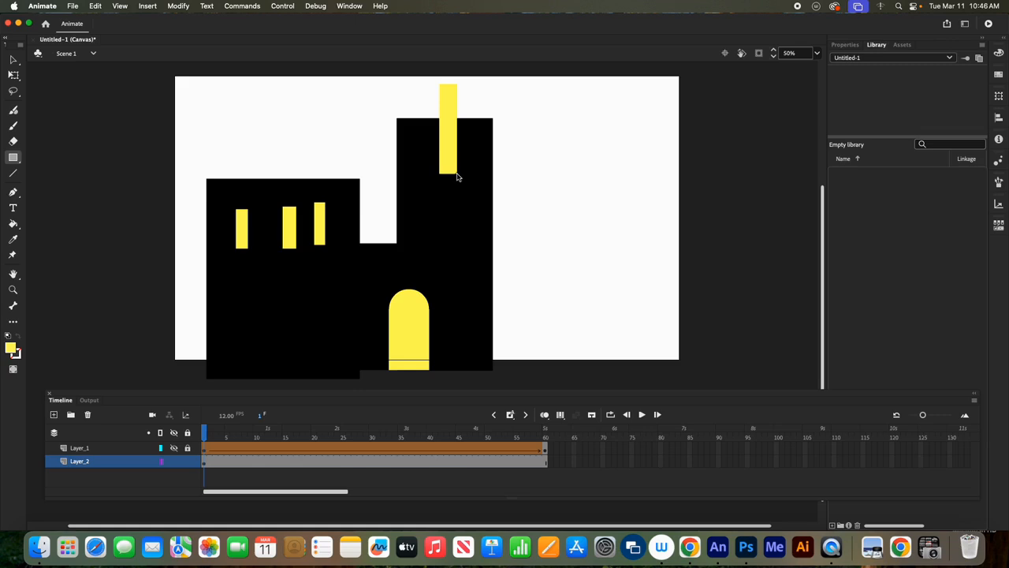
# Apply an Envelope transform to the tower's yellow rectangle, bulging its sides to the tower's width and pulling its top into a spire.
pyautogui.click(14, 74)
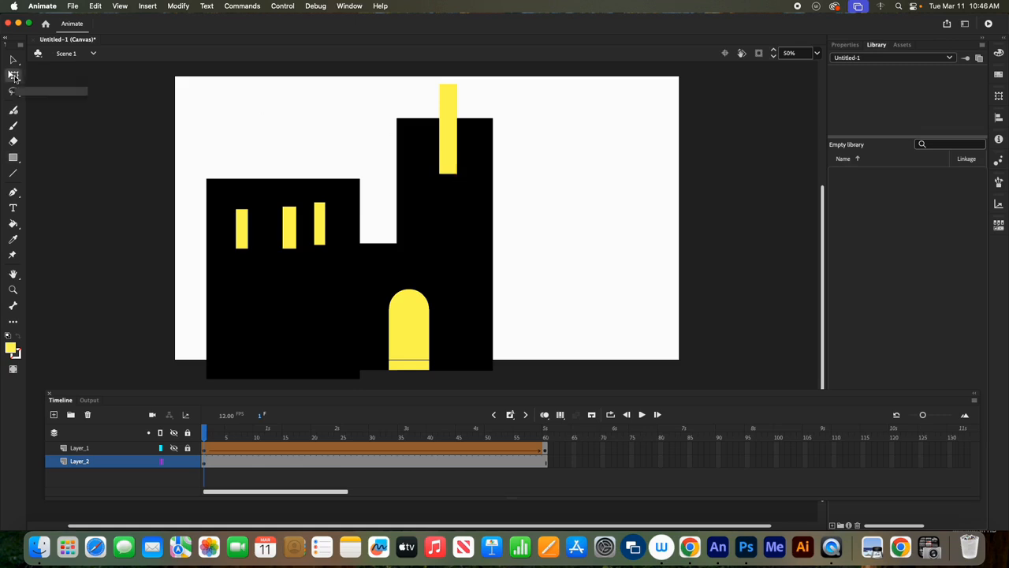
pyautogui.click(448, 128)
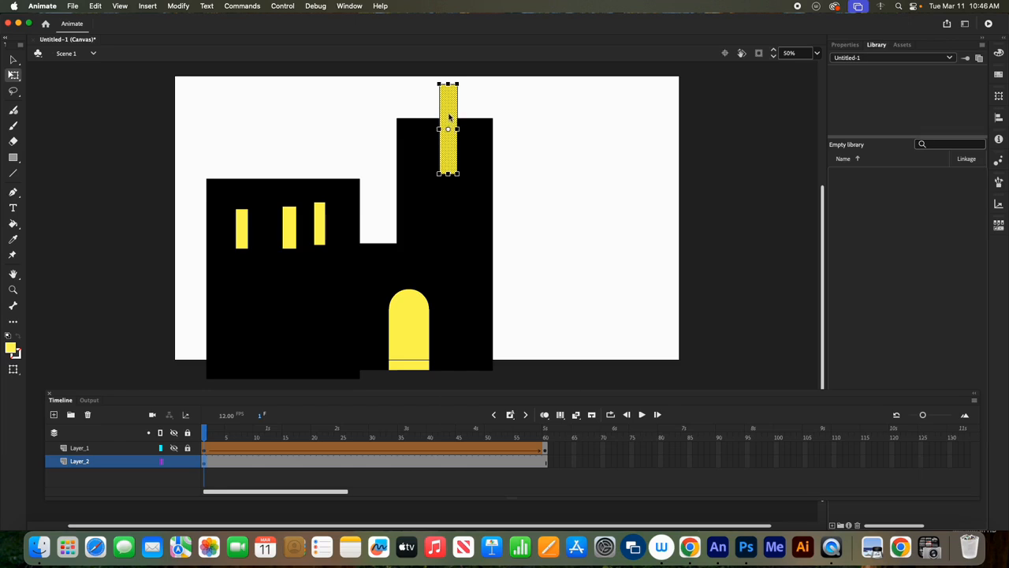
pyautogui.rightClick(450, 116)
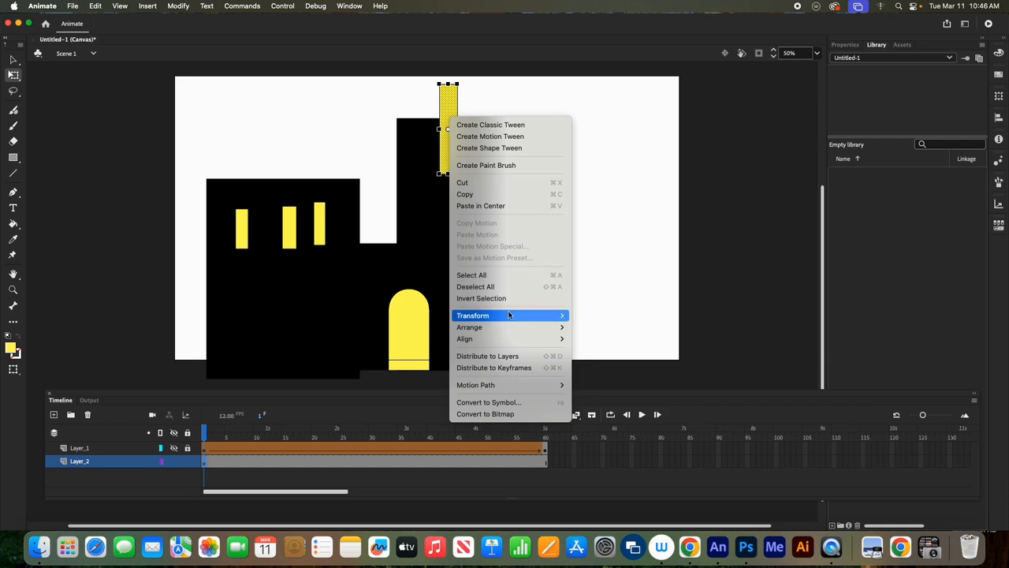
pyautogui.moveTo(509, 315)
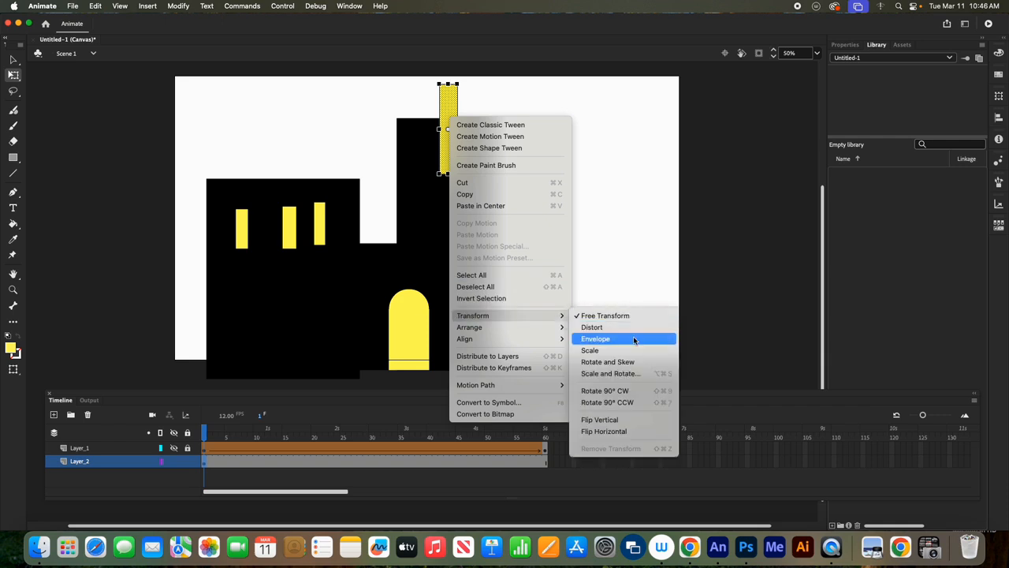
pyautogui.click(635, 339)
pyautogui.moveTo(460, 133); pyautogui.dragTo(400, 131)
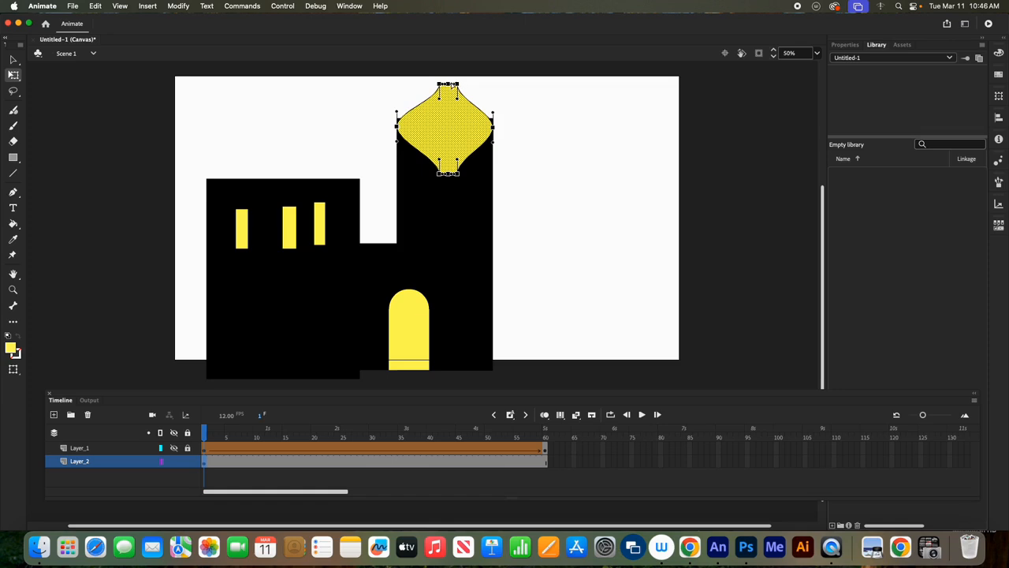
pyautogui.moveTo(448, 85); pyautogui.dragTo(448, 59)
# Fill the tower's dome with black (#000000) and deselect it.
pyautogui.click(12, 350)
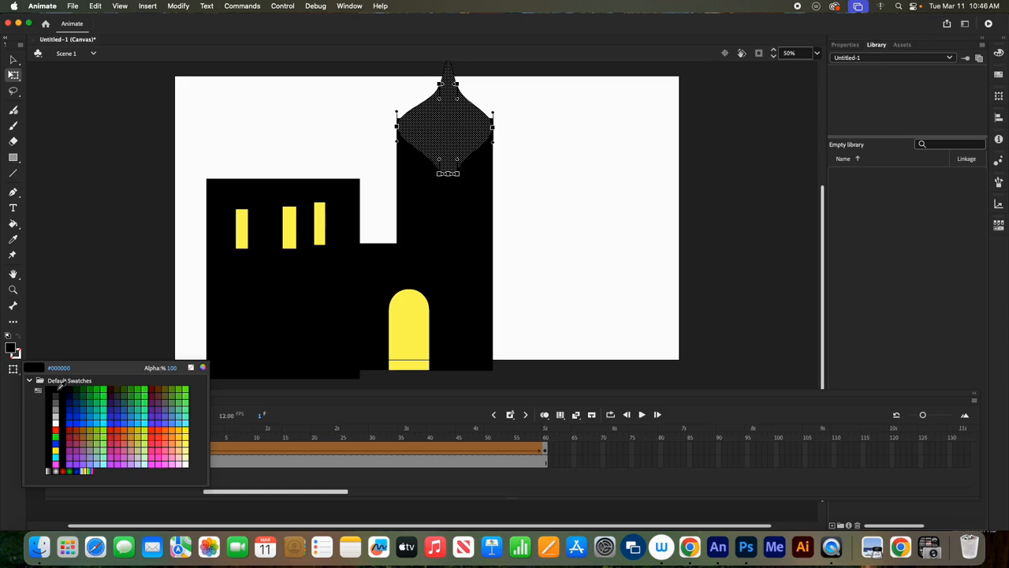
pyautogui.click(56, 389)
pyautogui.click(728, 207)
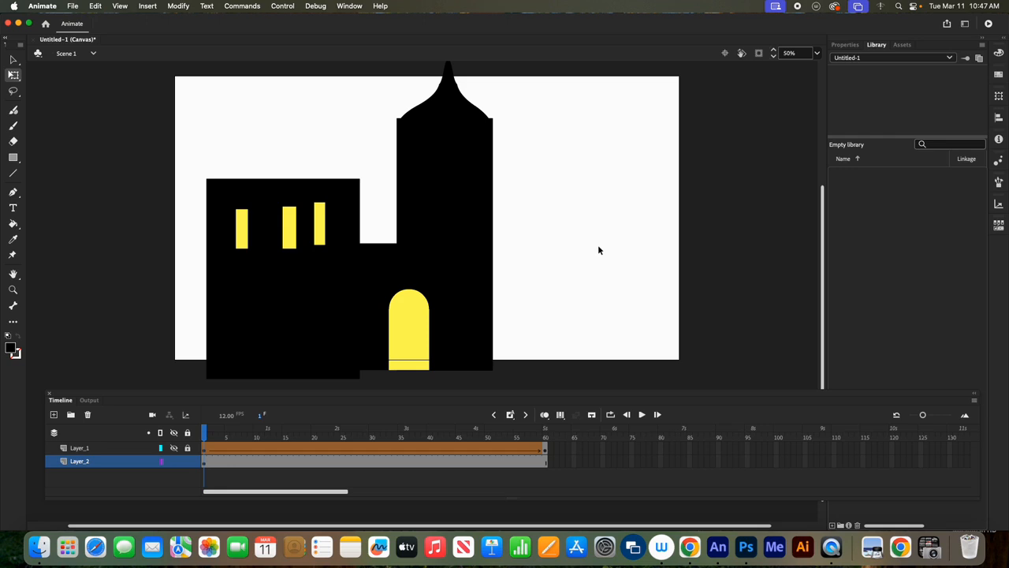
# Copy the whole building drawing, including its windows, doorway and tower, from frame 1 of Layer_2.
pyautogui.click(13, 60)
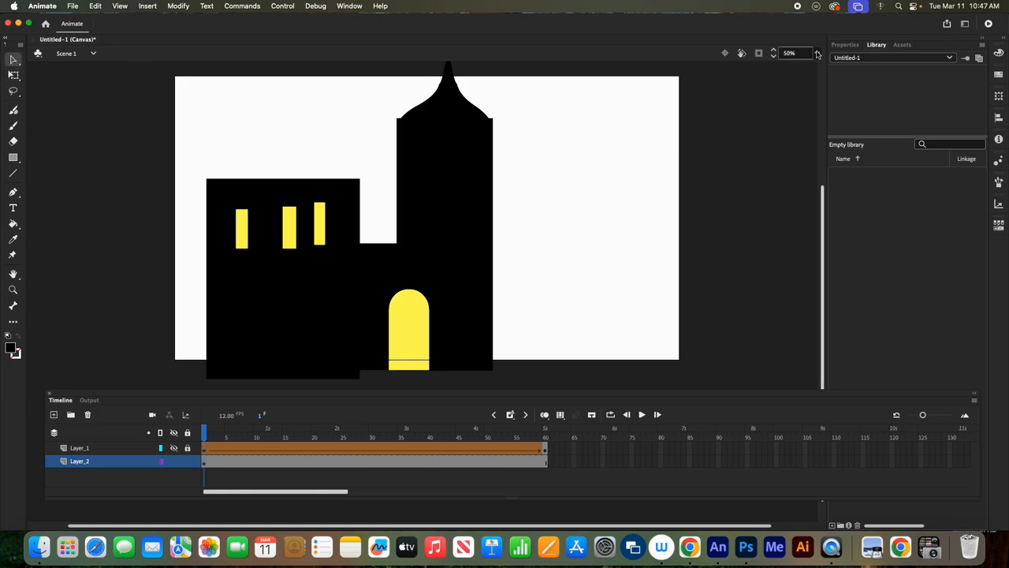
pyautogui.click(816, 52)
pyautogui.click(828, 107)
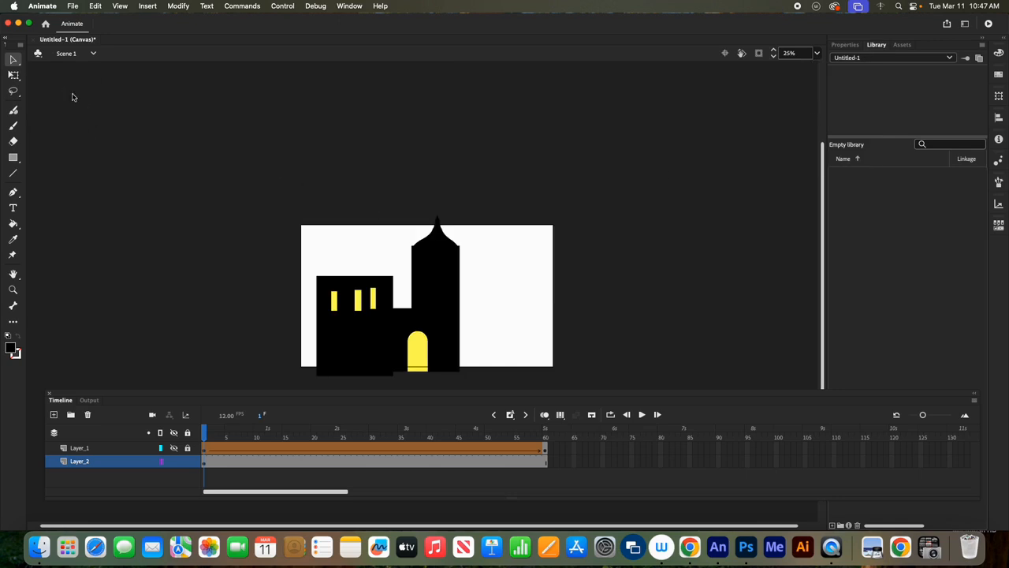
pyautogui.moveTo(232, 190); pyautogui.dragTo(585, 391)
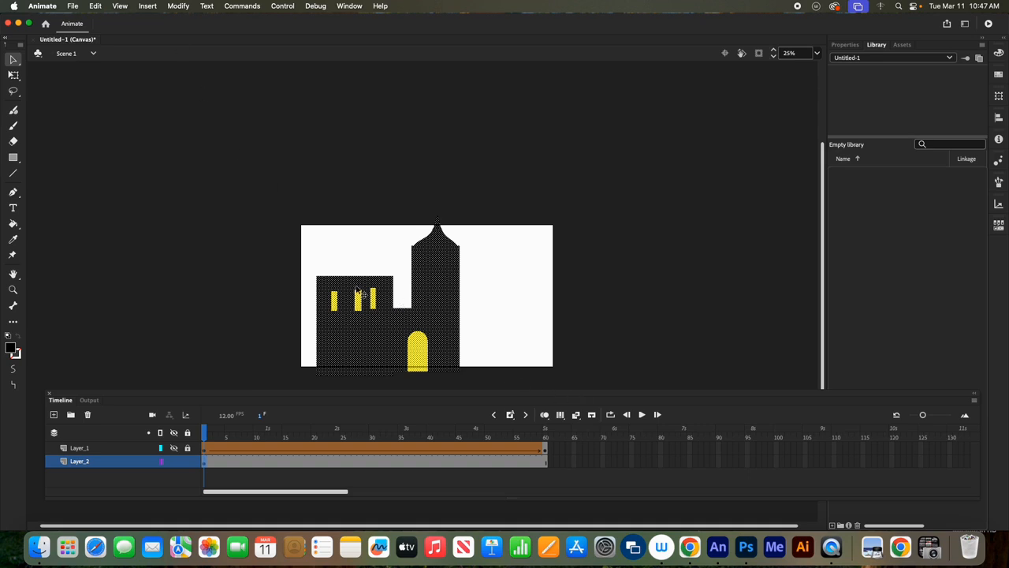
pyautogui.rightClick(440, 298)
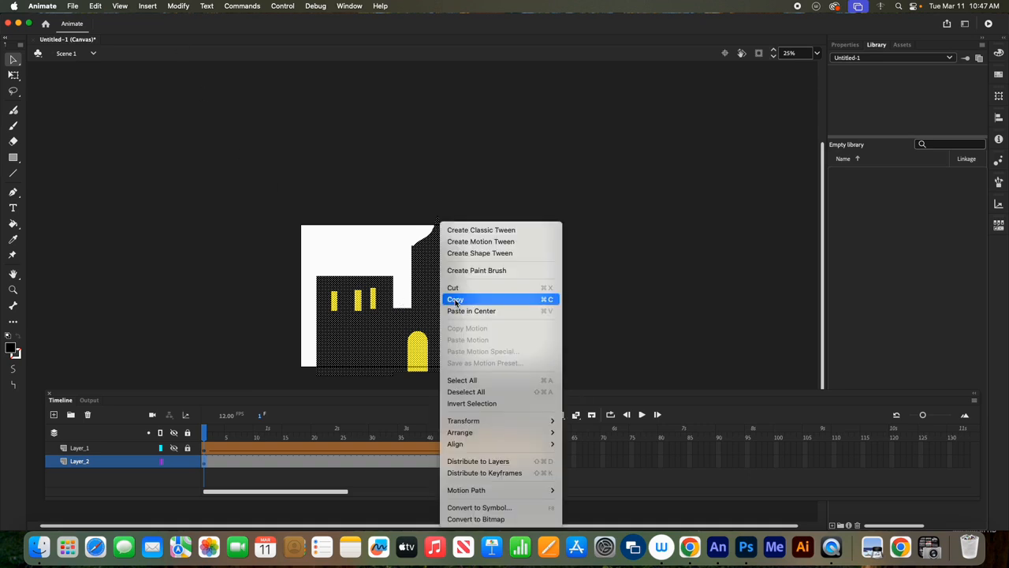
pyautogui.click(455, 300)
# Insert a blank keyframe at frame 60 of Layer_2 and paste the copied building in place.
pyautogui.click(545, 461)
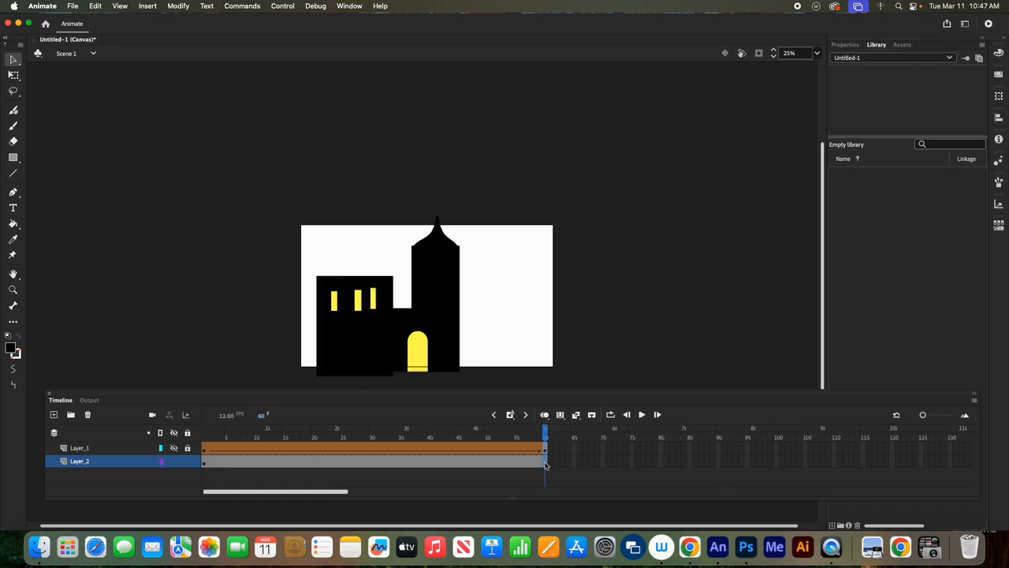
pyautogui.rightClick(545, 461)
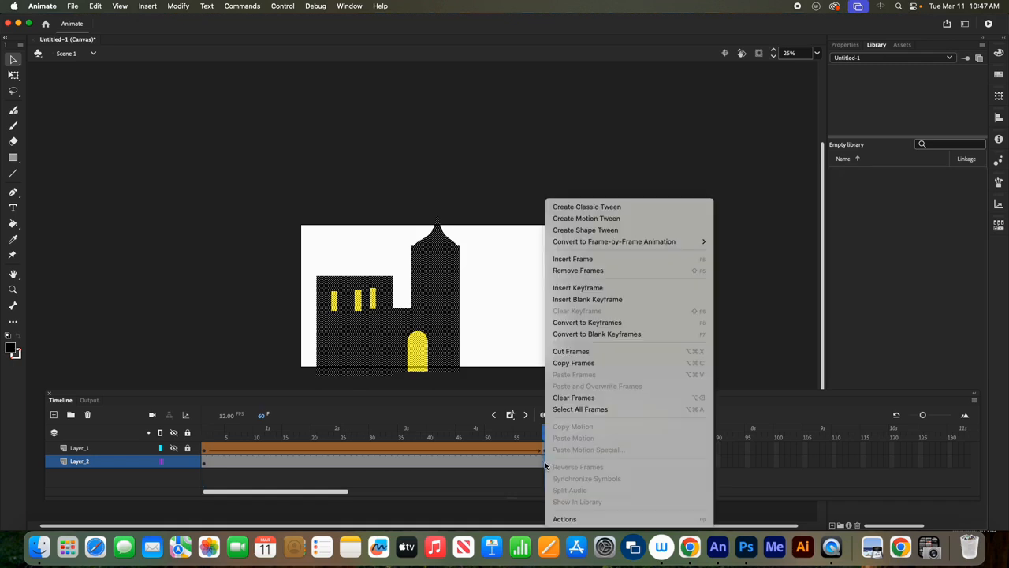
pyautogui.click(582, 300)
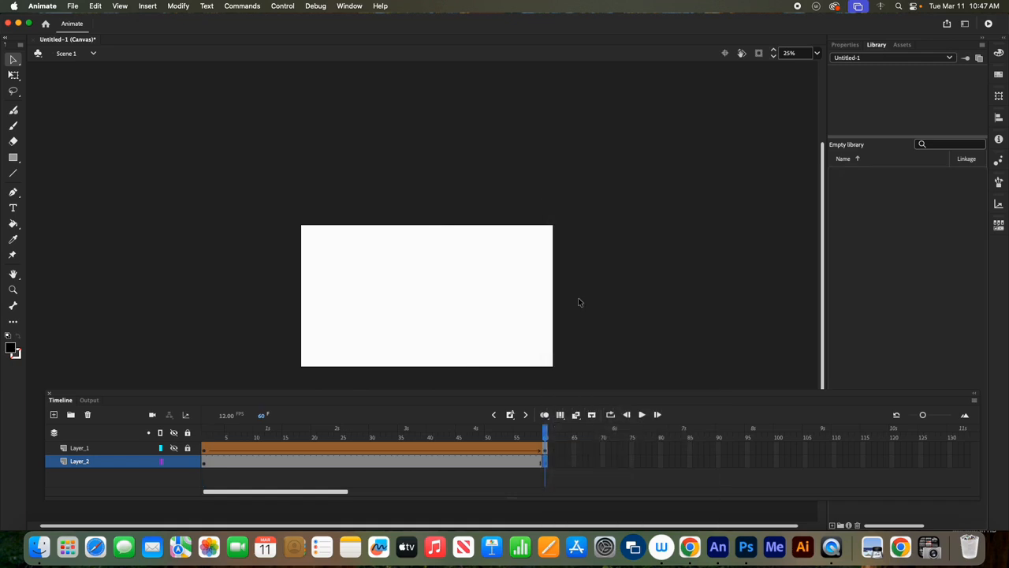
pyautogui.click(98, 6)
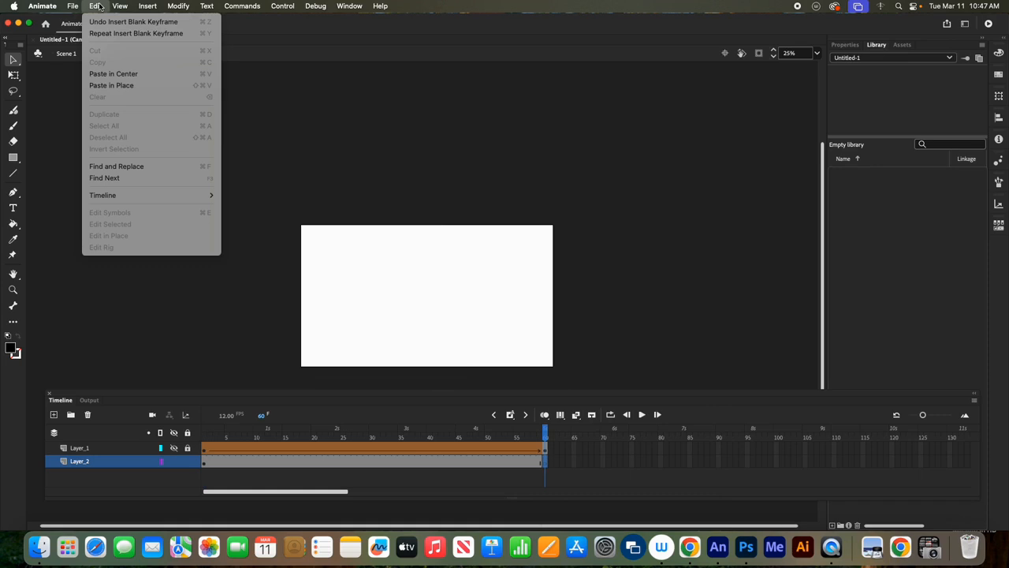
pyautogui.click(108, 87)
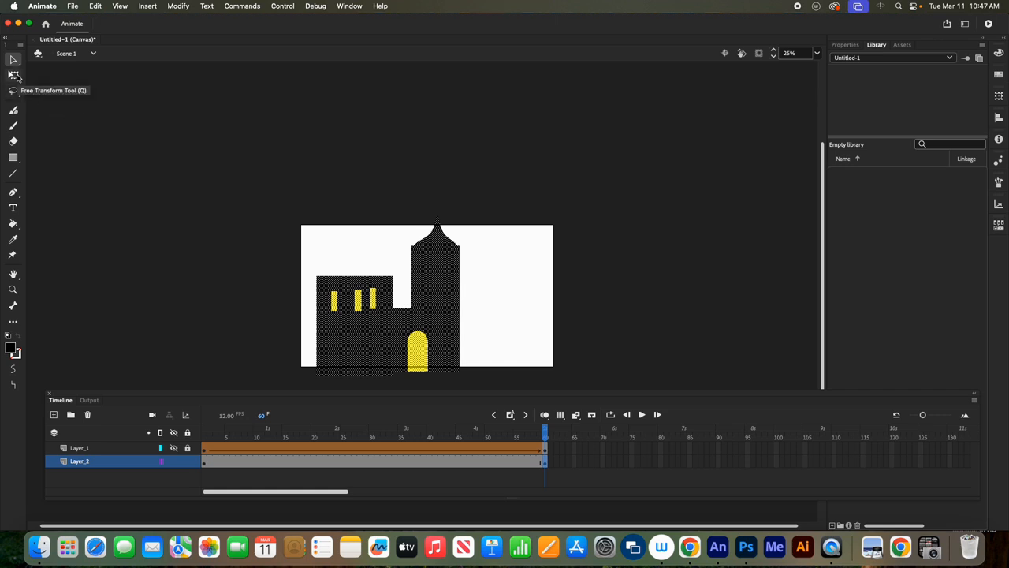
# Apply an Envelope transform to the building at frame 60, pulling its upper and outer edges down into a collapsed, distorted heap.
pyautogui.rightClick(424, 301)
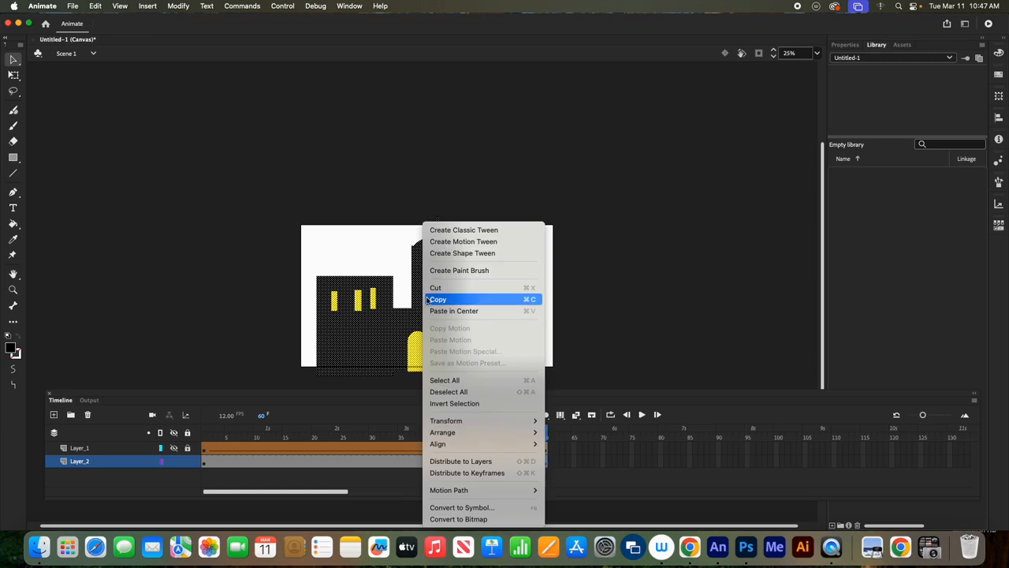
pyautogui.moveTo(505, 420)
pyautogui.click(593, 409)
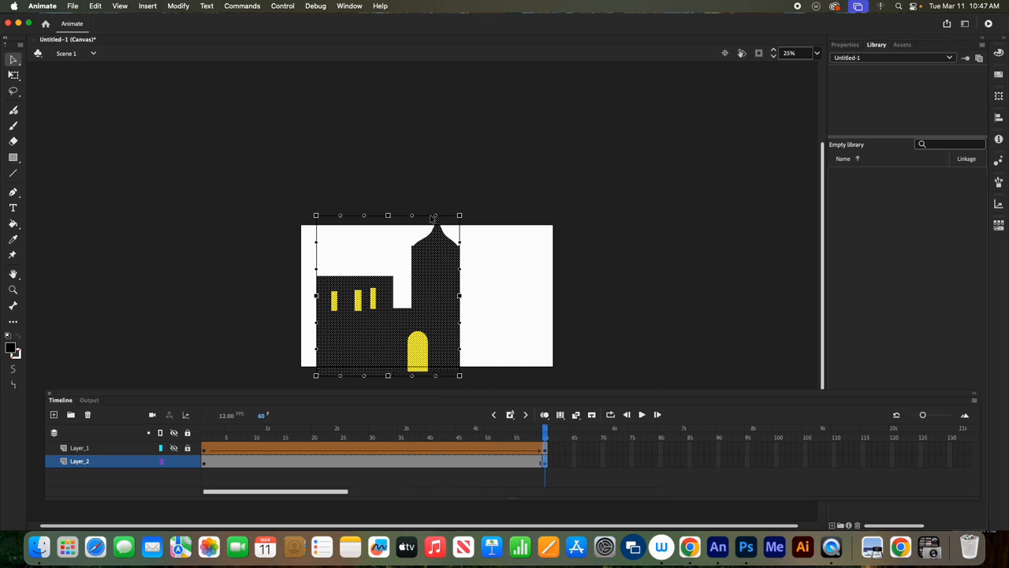
pyautogui.moveTo(389, 217); pyautogui.dragTo(388, 339)
pyautogui.moveTo(460, 216); pyautogui.dragTo(489, 373)
pyautogui.moveTo(460, 296); pyautogui.dragTo(556, 359)
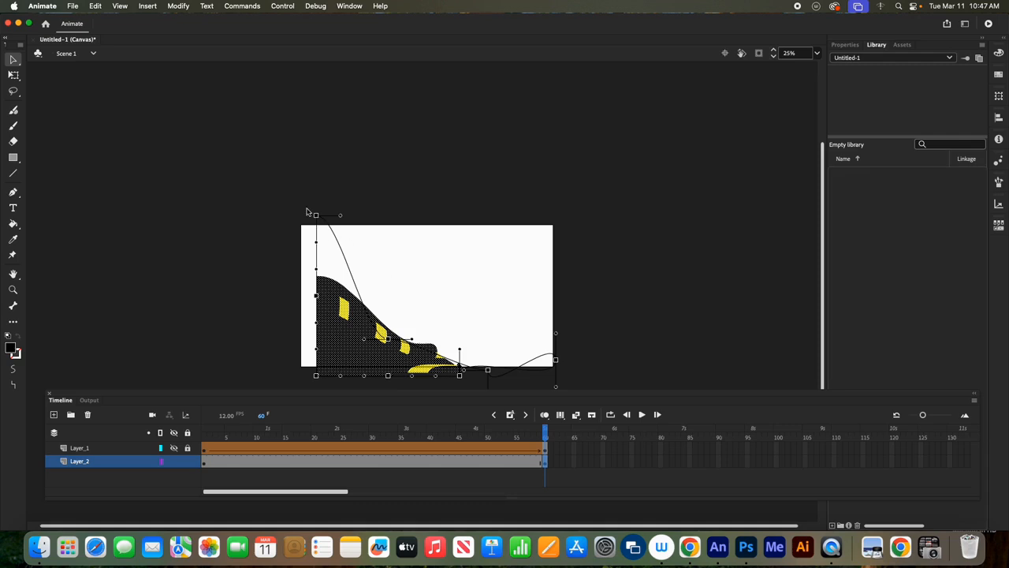
pyautogui.moveTo(318, 217); pyautogui.dragTo(324, 299)
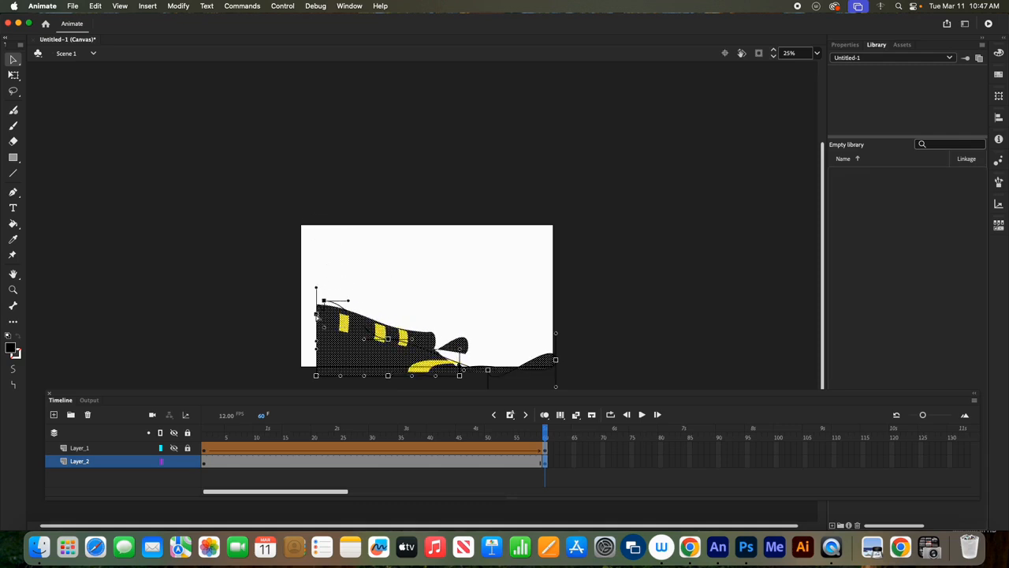
# Create a shape tween on Layer_2 from frame 1 and play back the building's collapse.
pyautogui.moveTo(545, 434); pyautogui.dragTo(207, 447)
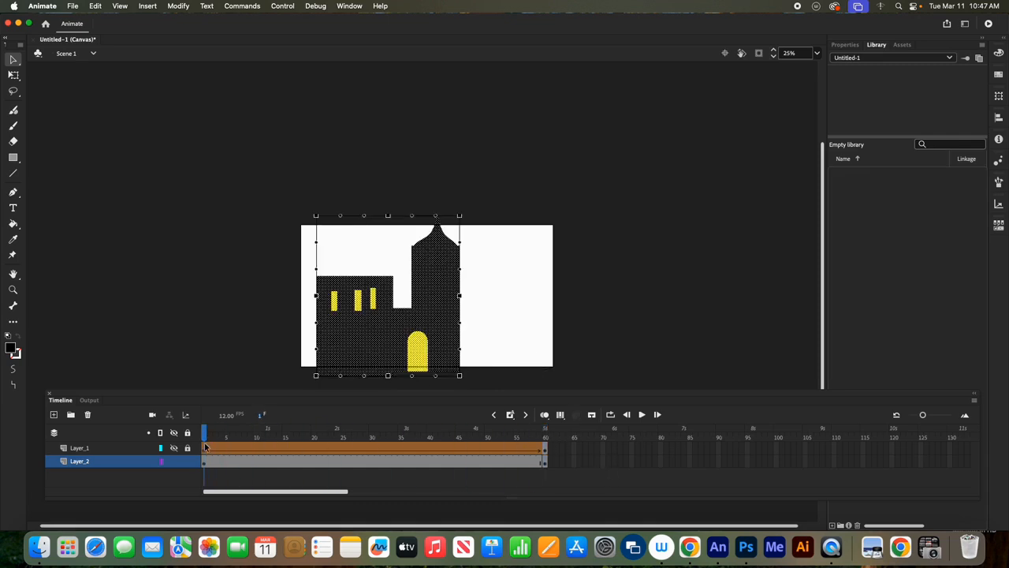
pyautogui.rightClick(204, 464)
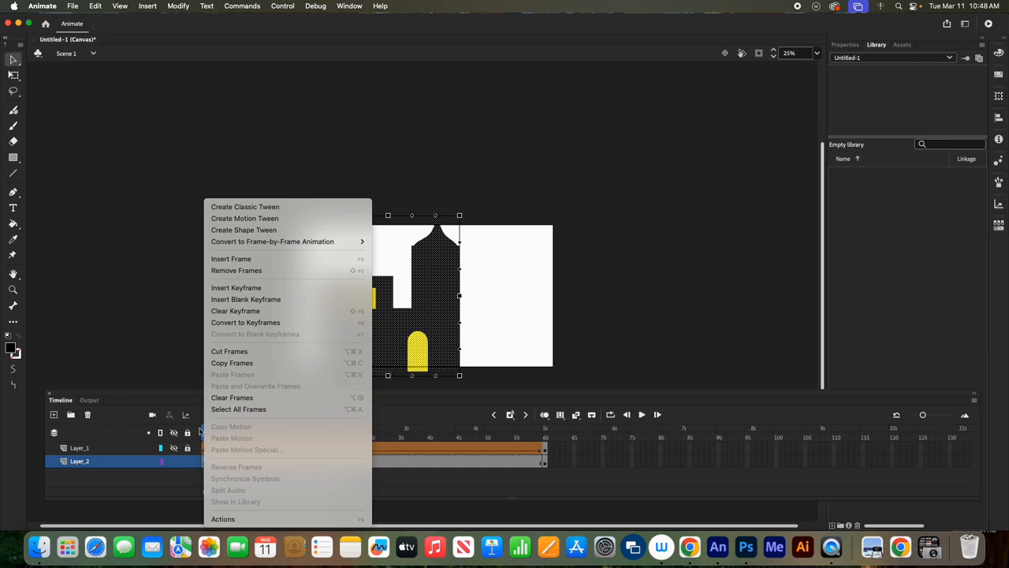
pyautogui.click(237, 230)
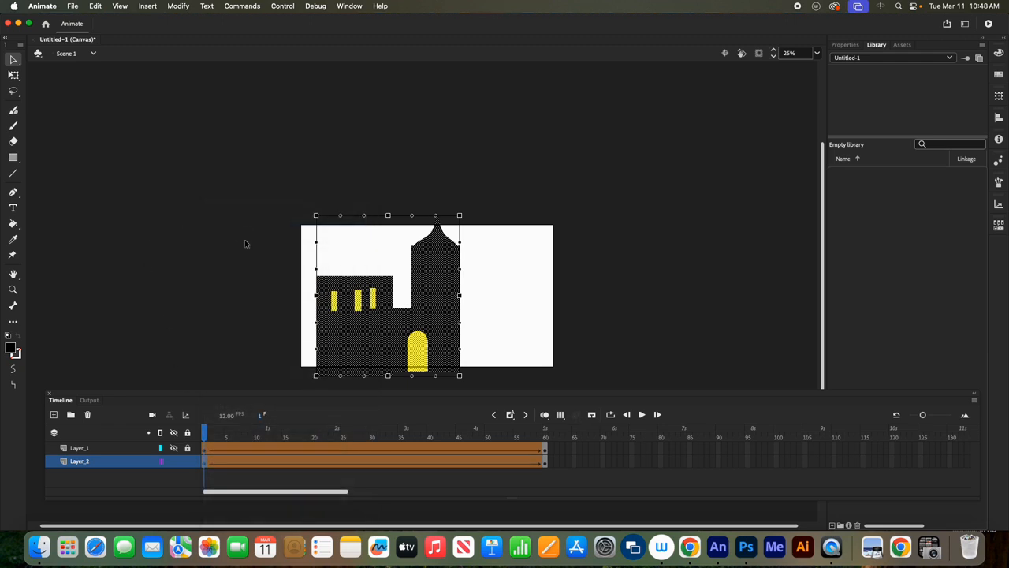
pyautogui.click(659, 319)
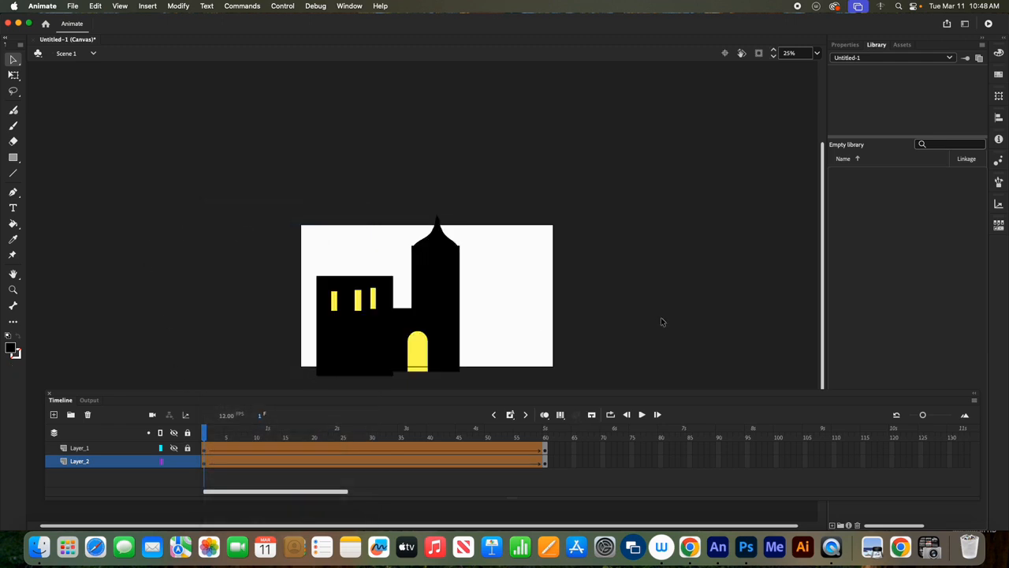
pyautogui.click(642, 415)
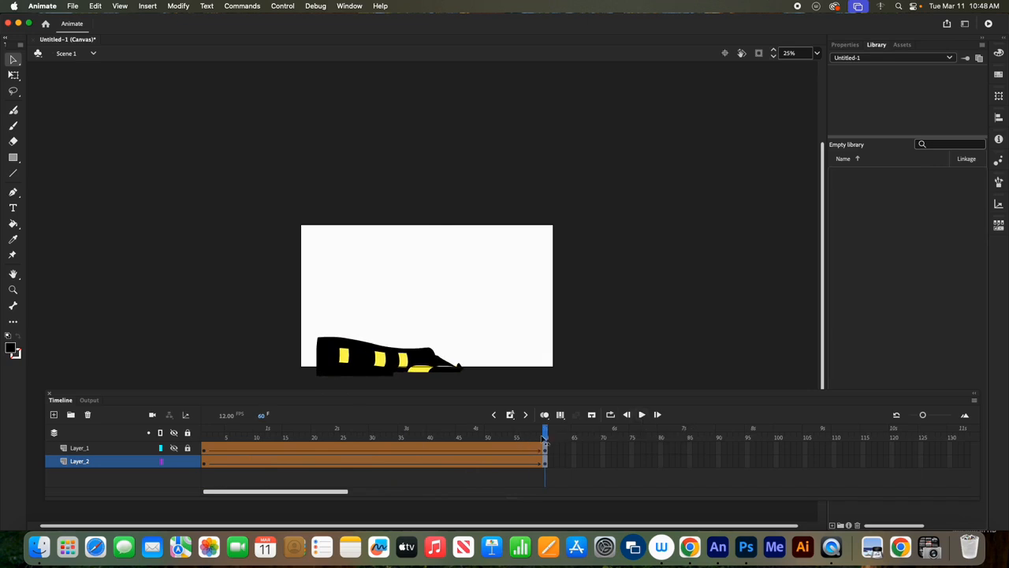
# Unhide and unlock Layer_1, play the flower and building animations together, and return to frame 1.
pyautogui.moveTo(550, 436); pyautogui.dragTo(157, 432)
pyautogui.click(175, 448)
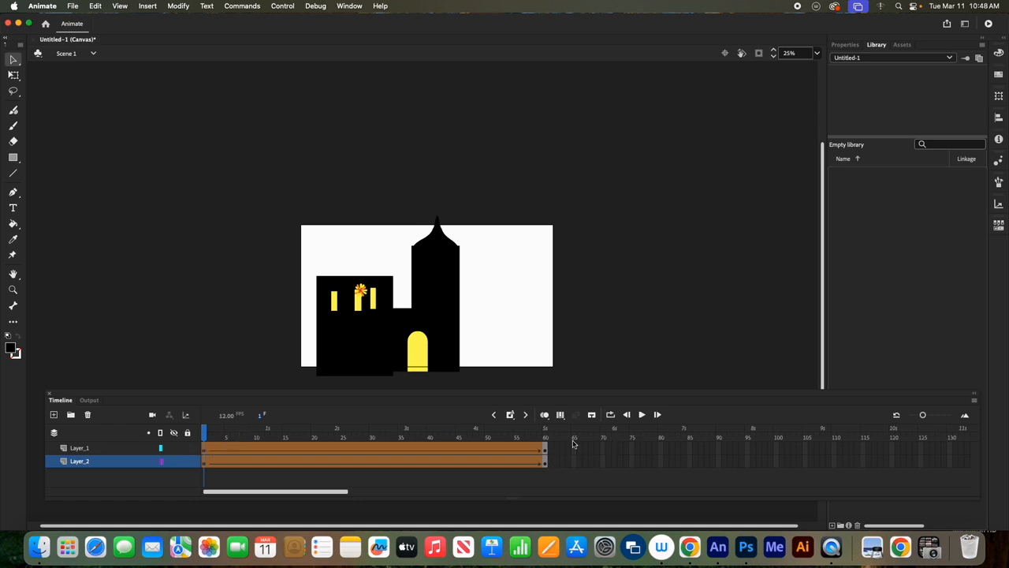
pyautogui.click(642, 415)
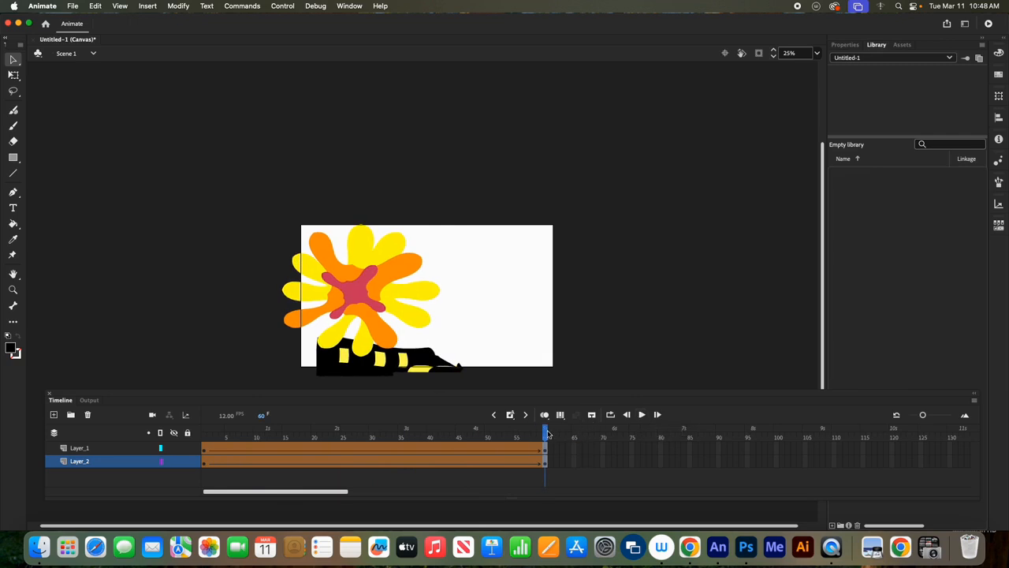
pyautogui.moveTo(546, 435); pyautogui.dragTo(201, 453)
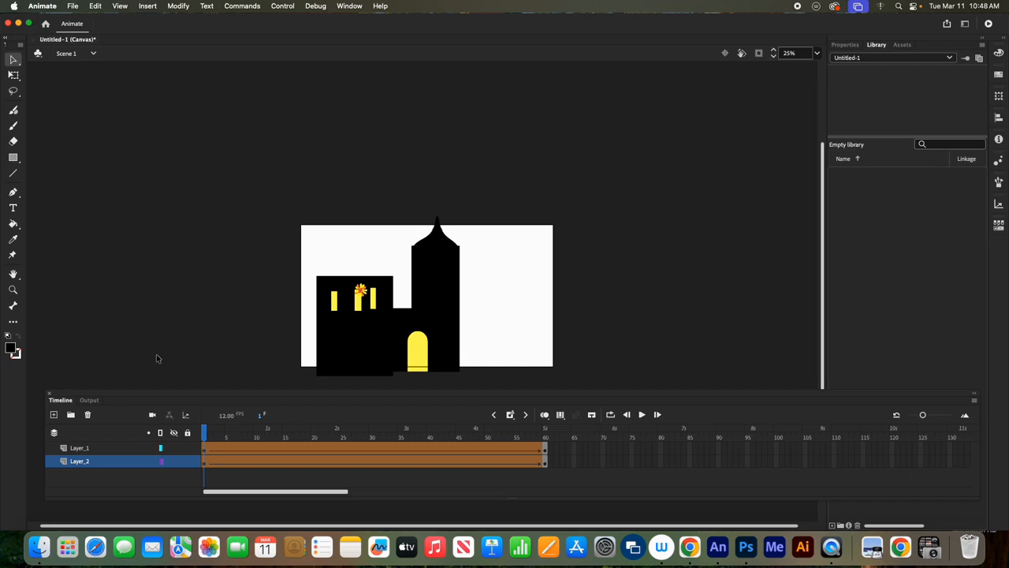
# Add a new layer at the top of the layer stack and lock Layer_1 and Layer_2.
pyautogui.click(53, 417)
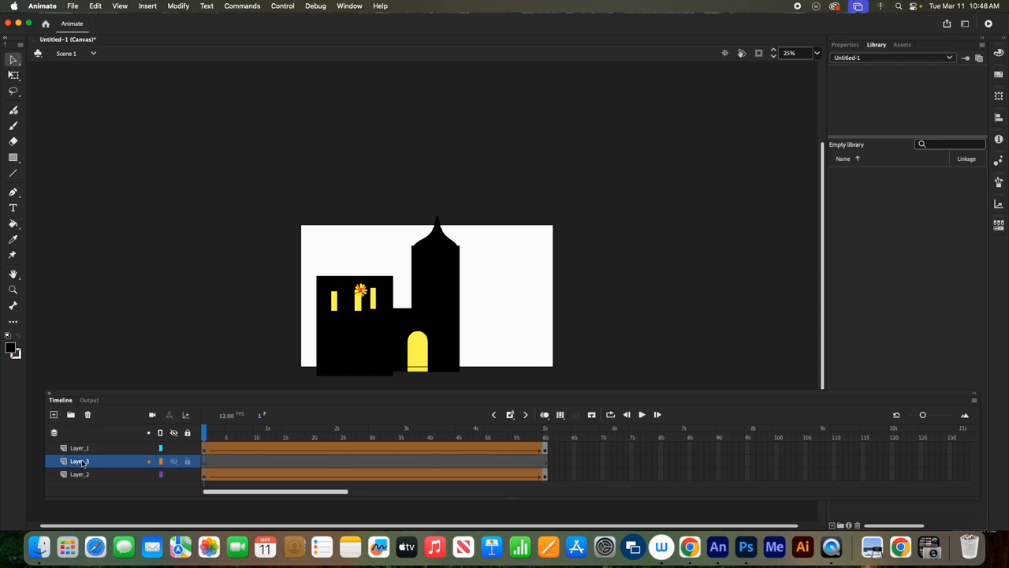
pyautogui.moveTo(95, 462); pyautogui.dragTo(99, 441)
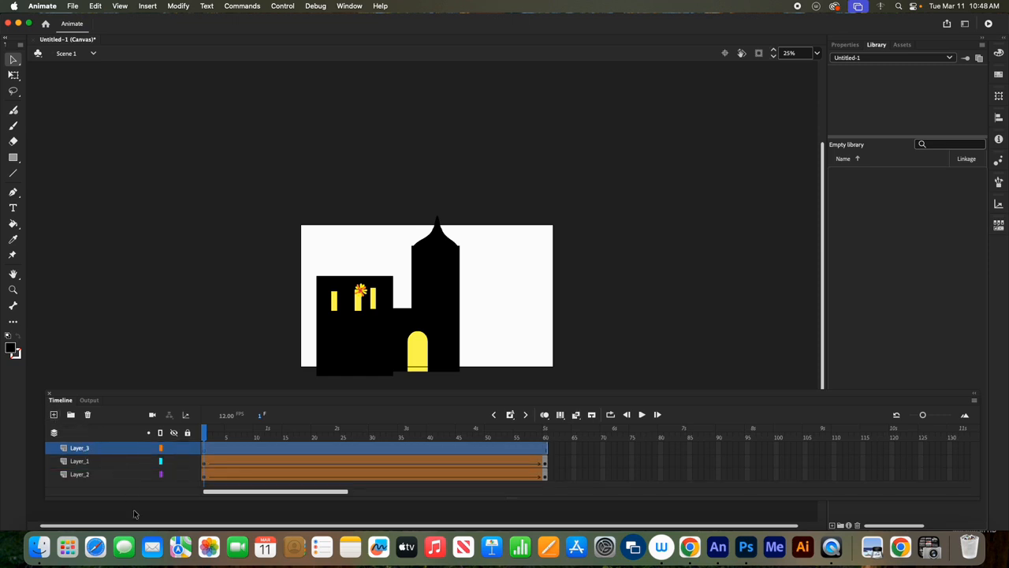
pyautogui.click(188, 462)
pyautogui.click(189, 476)
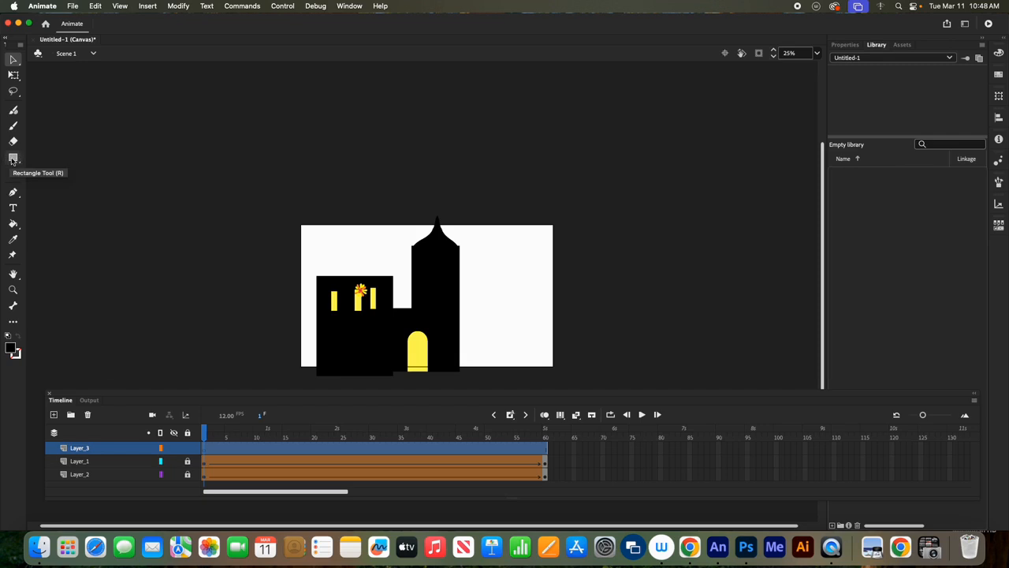
# Draw a black wrecking ball on Layer_3 in the empty area beside the tower, with thin ovals forming a chain up to the stage edge.
pyautogui.click(13, 160)
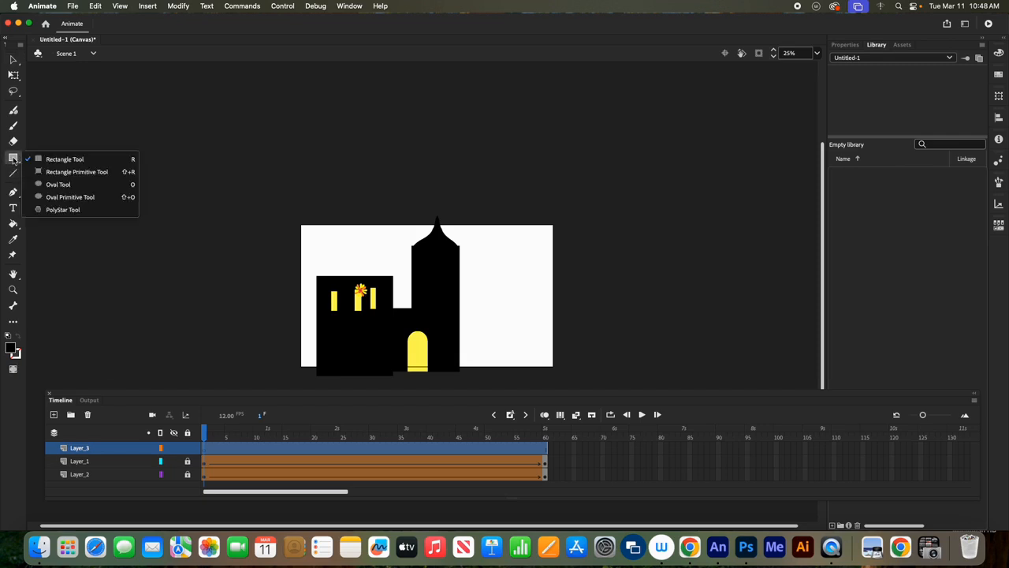
pyautogui.click(62, 185)
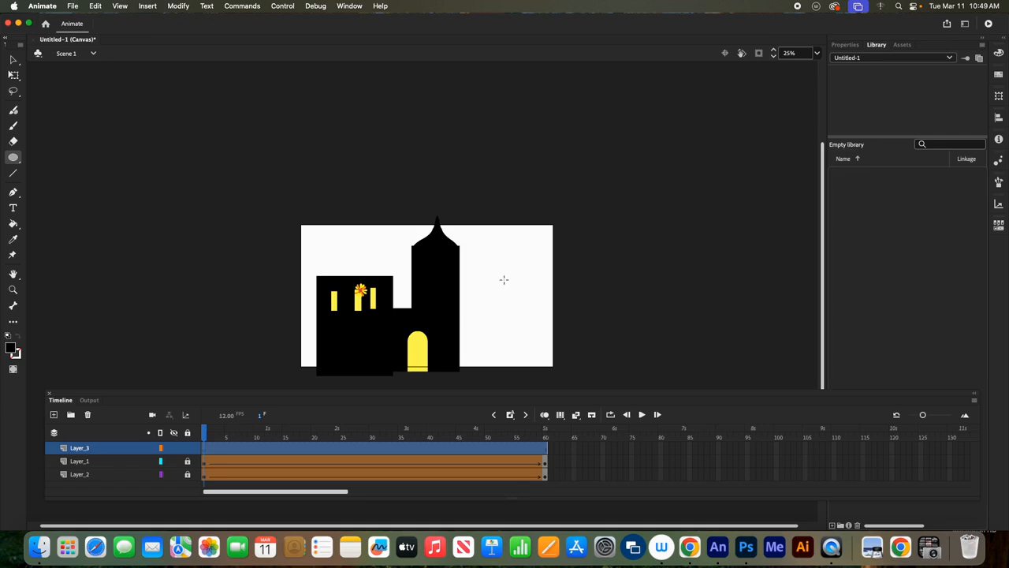
pyautogui.moveTo(504, 280); pyautogui.dragTo(521, 299)
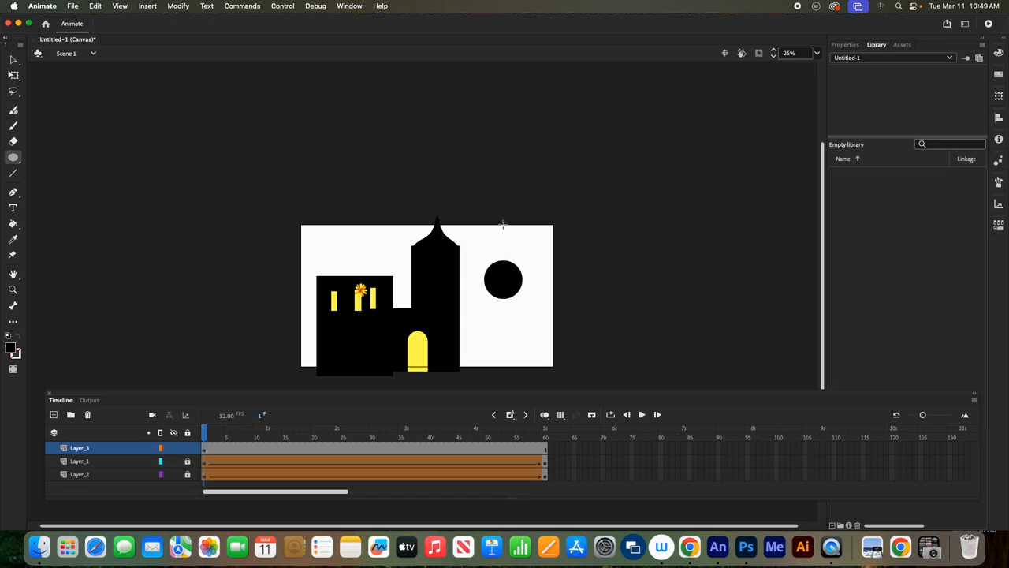
pyautogui.moveTo(503, 225); pyautogui.dragTo(508, 263)
# Combine the ball and chain into one object with Union and create a motion tween for it.
pyautogui.click(13, 60)
pyautogui.moveTo(468, 201); pyautogui.dragTo(546, 332)
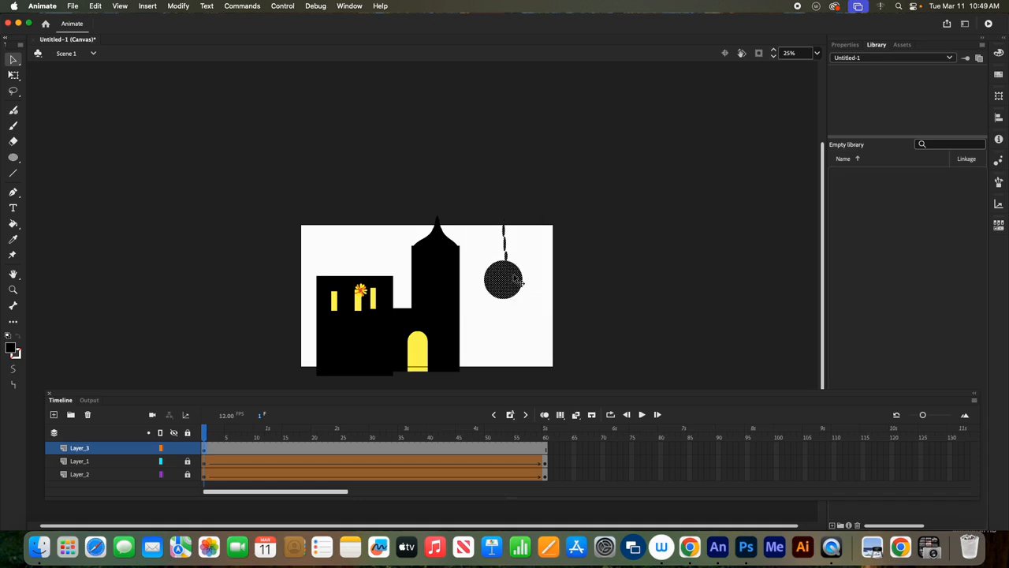
pyautogui.click(180, 6)
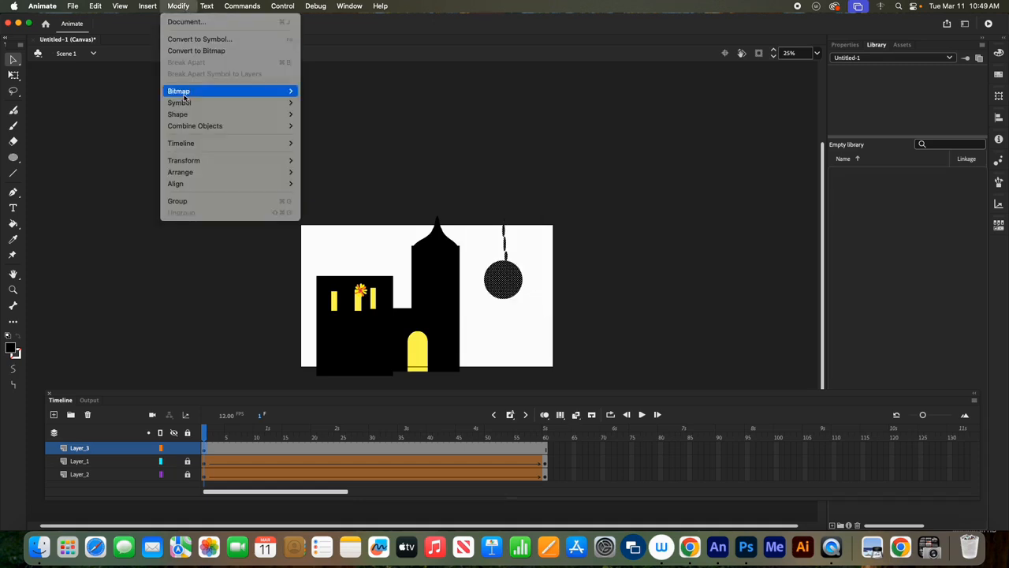
pyautogui.moveTo(216, 128)
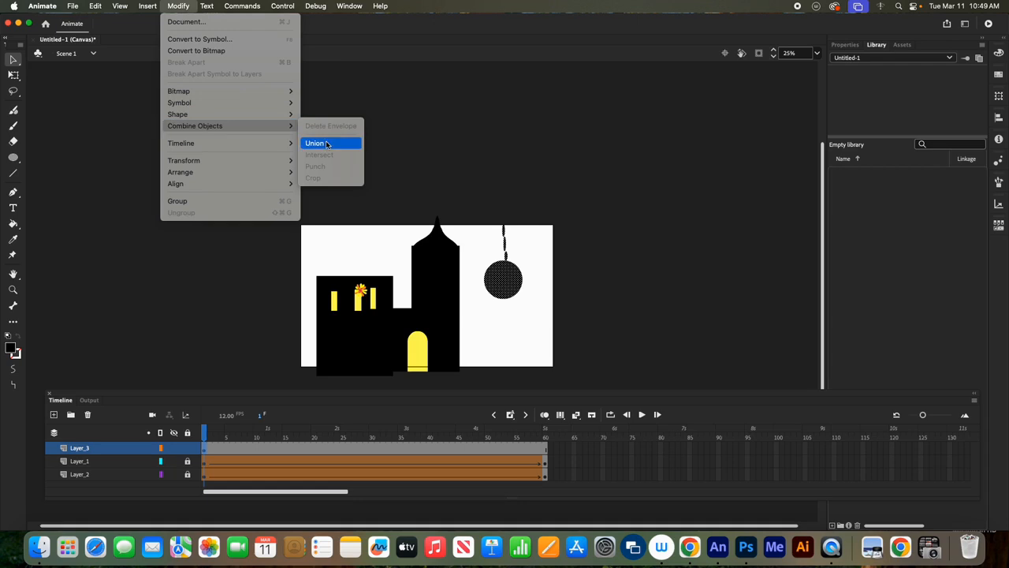
pyautogui.click(327, 144)
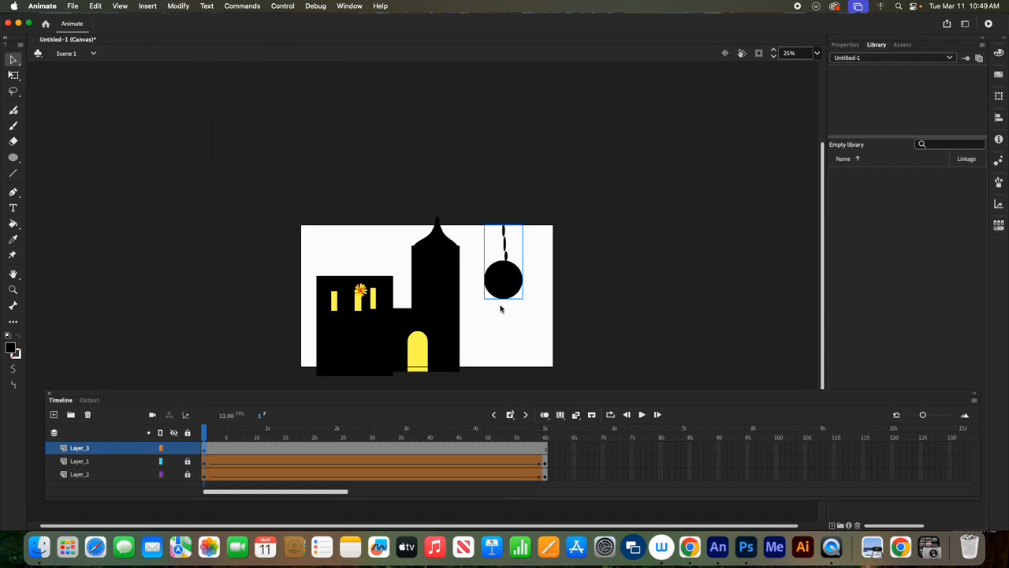
pyautogui.rightClick(510, 275)
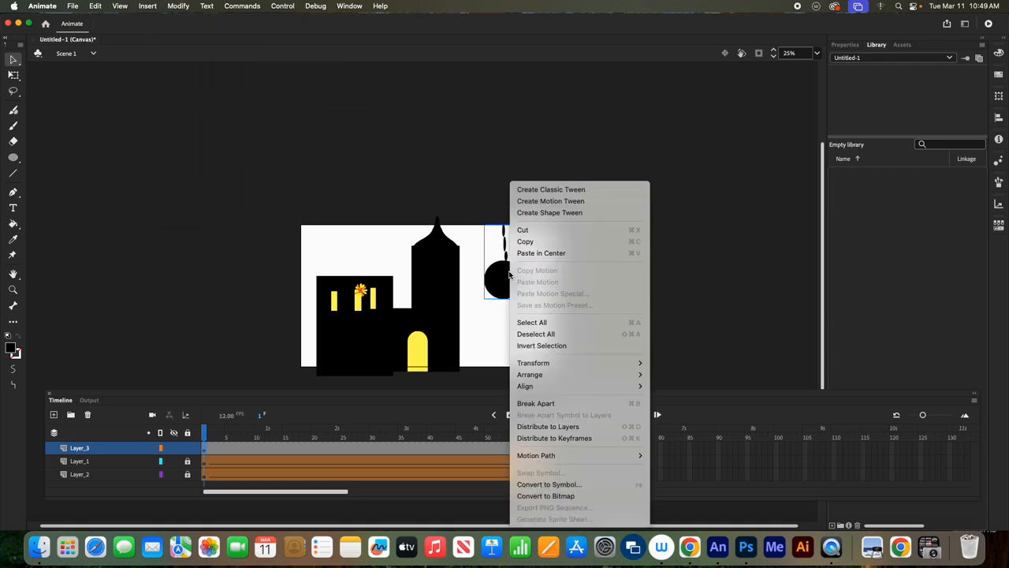
pyautogui.click(565, 203)
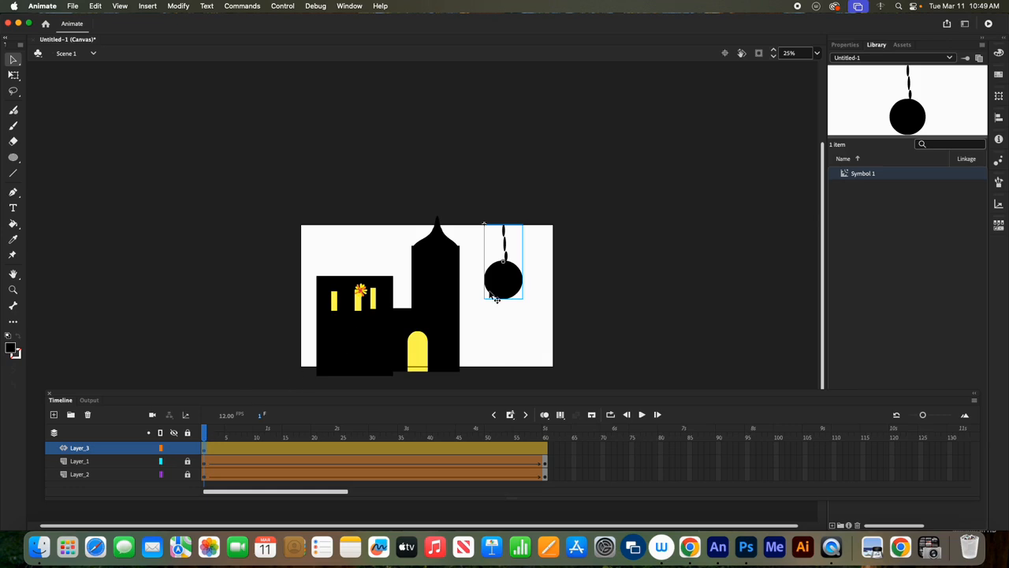
# Rotate the wrecking ball and chain at frame 1 with Free Transform so the ball swings away from the tower.
pyautogui.click(14, 79)
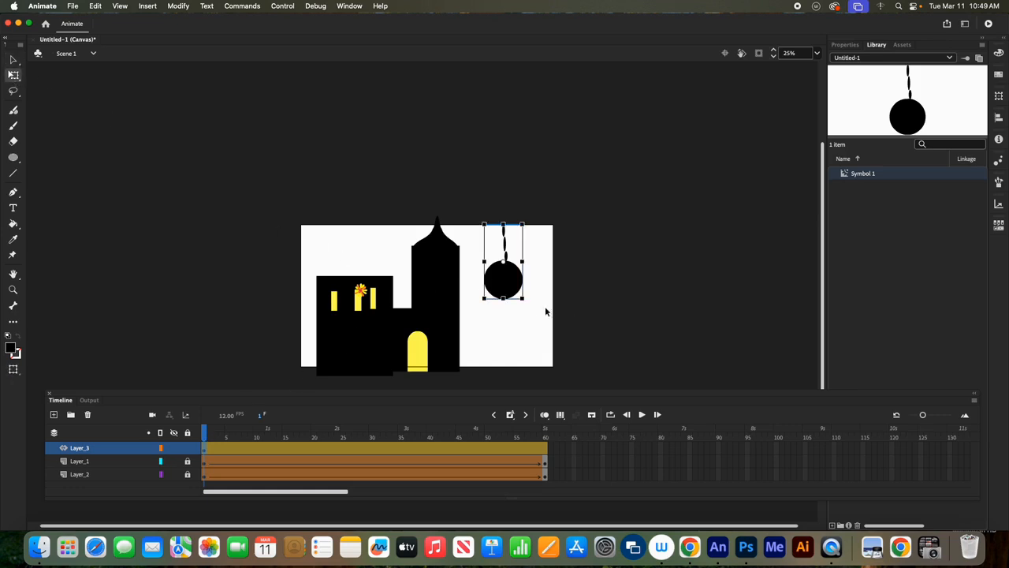
pyautogui.moveTo(533, 310)
pyautogui.mouseDown()
pyautogui.moveTo(550, 298)
pyautogui.moveTo(522, 275)
pyautogui.moveTo(530, 292)
pyautogui.mouseUp()
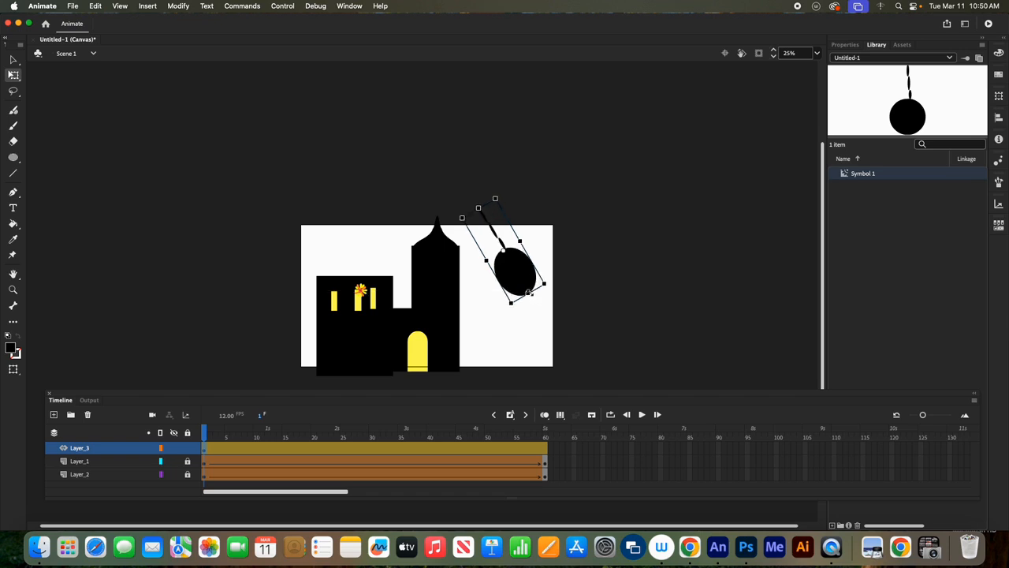
pyautogui.moveTo(528, 294); pyautogui.dragTo(523, 281)
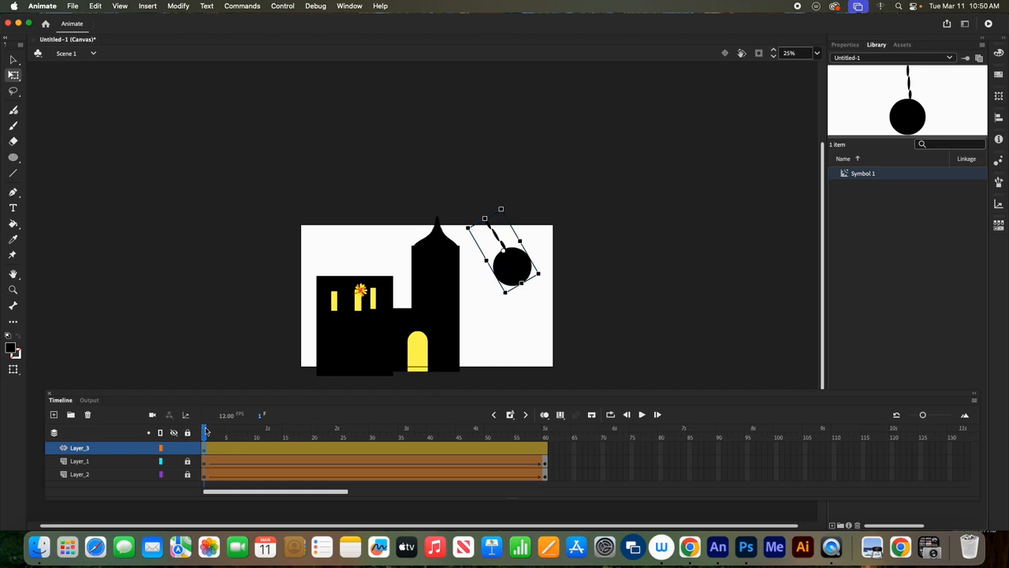
# At frame 22, rotate the wrecking ball toward the tower and enlarge it to roughly twice its size.
pyautogui.moveTo(204, 431); pyautogui.dragTo(323, 412)
pyautogui.click(513, 266)
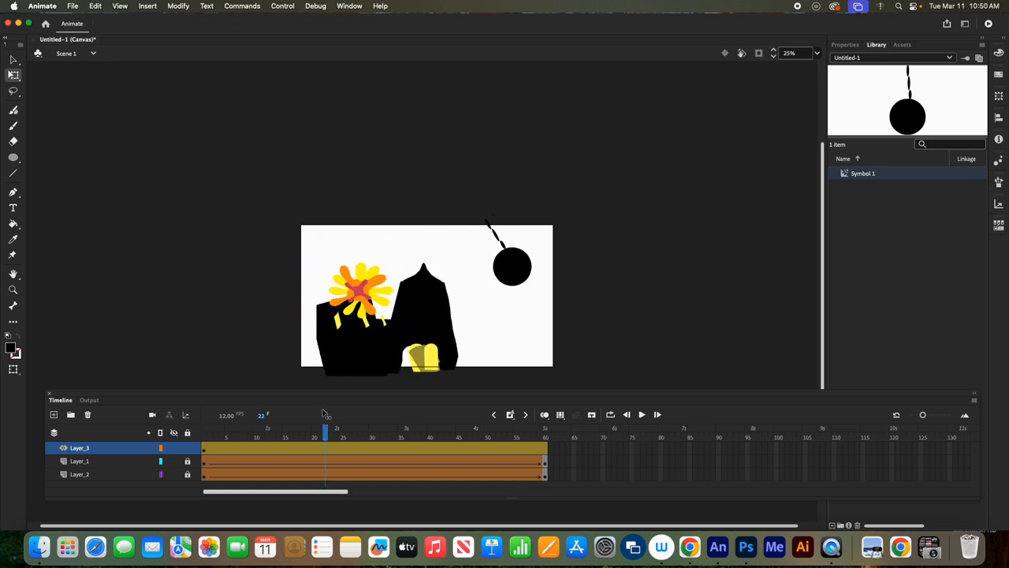
pyautogui.click(512, 265)
pyautogui.moveTo(547, 281); pyautogui.dragTo(503, 297)
pyautogui.moveTo(489, 290); pyautogui.dragTo(484, 332)
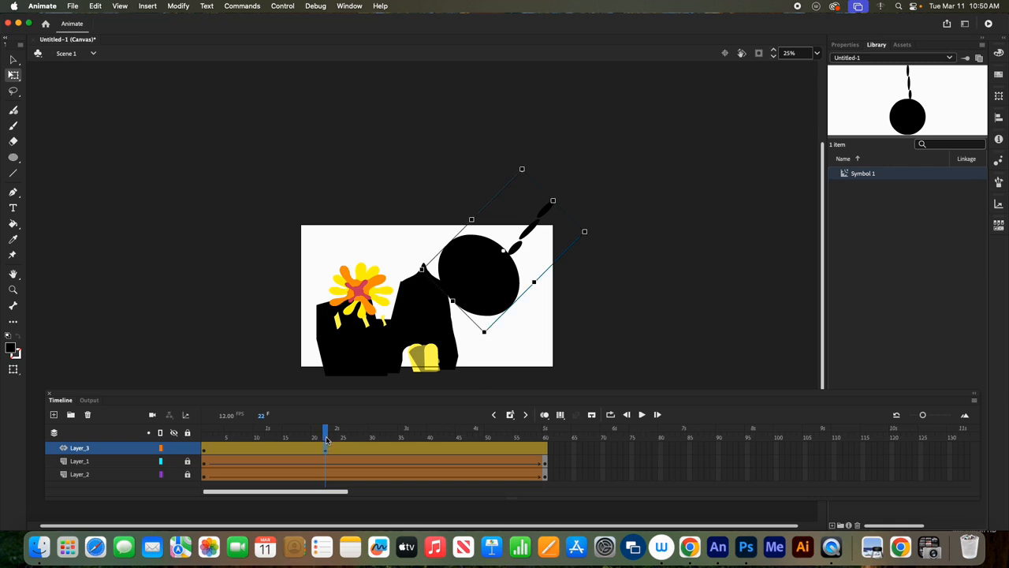
# At frame 60, shrink the wrecking ball, move it slightly up and rotate its chain toward the stage's upper corner.
pyautogui.moveTo(330, 439); pyautogui.dragTo(578, 436)
pyautogui.click(511, 300)
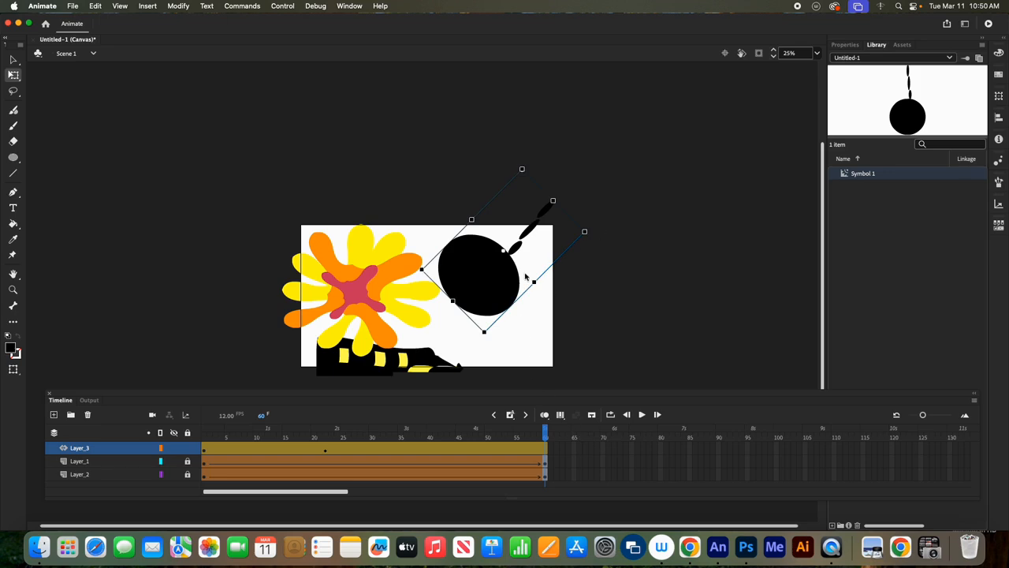
pyautogui.moveTo(584, 231); pyautogui.dragTo(566, 273)
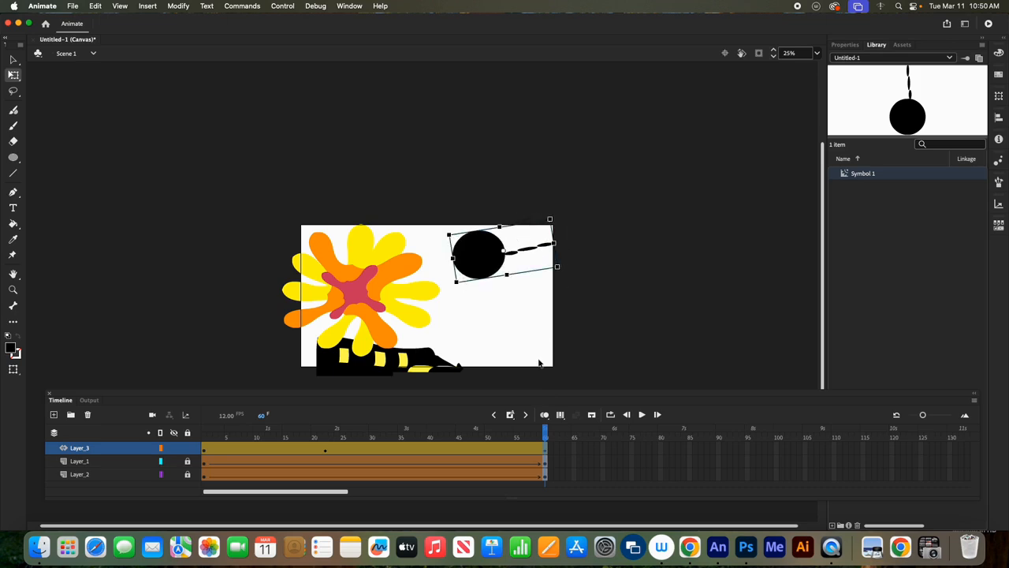
pyautogui.moveTo(500, 264); pyautogui.dragTo(505, 248)
pyautogui.moveTo(571, 260); pyautogui.dragTo(570, 230)
# Play the wrecking ball animation from frame 1.
pyautogui.moveTo(544, 434); pyautogui.dragTo(85, 455)
pyautogui.click(109, 281)
pyautogui.click(642, 415)
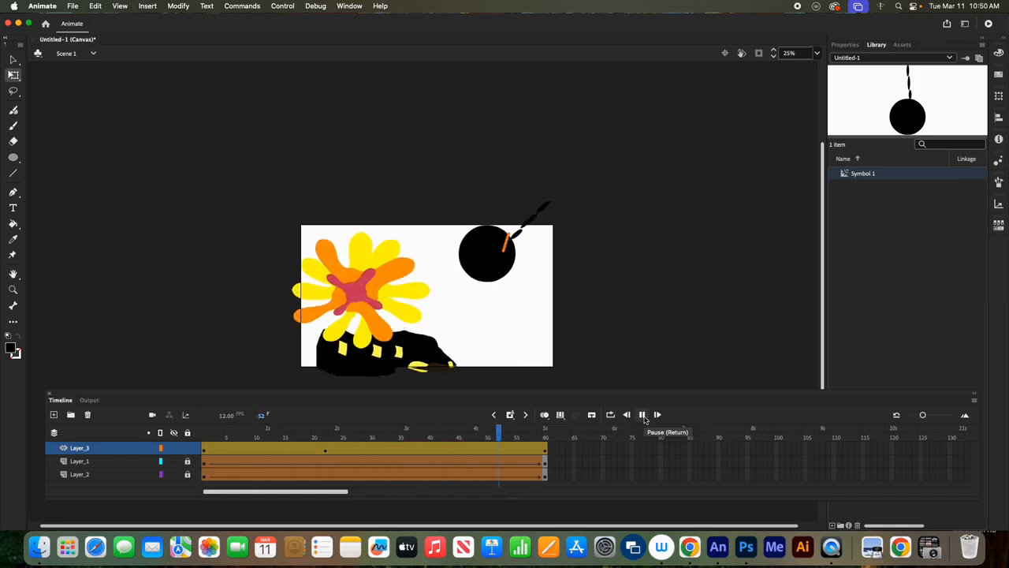
# Enlarge the wrecking ball at frame 1 to more than twice its size, then play the animation and return to frame 1.
pyautogui.moveTo(543, 442); pyautogui.dragTo(205, 438)
pyautogui.click(512, 270)
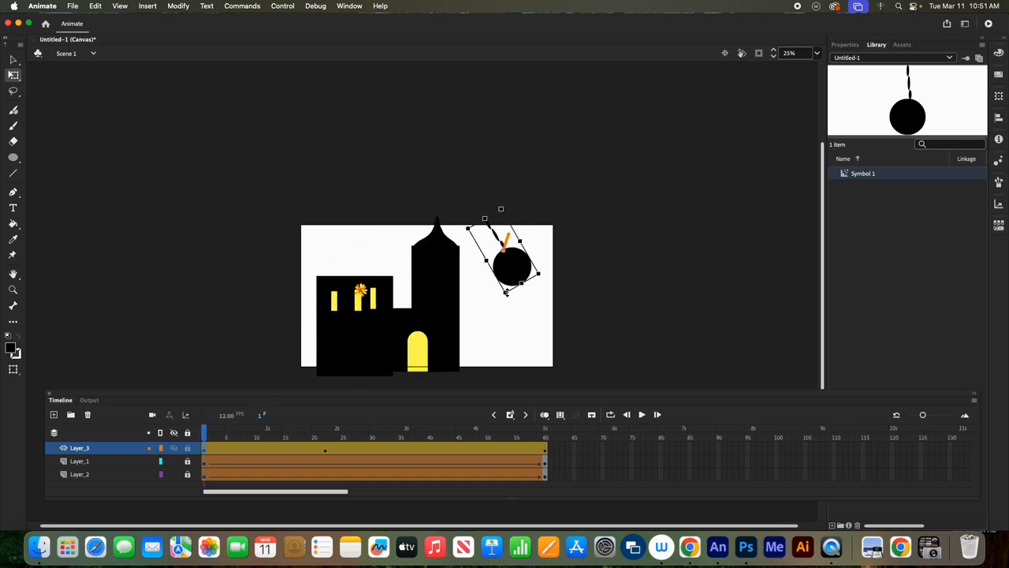
pyautogui.moveTo(506, 292); pyautogui.dragTo(507, 344)
pyautogui.click(718, 309)
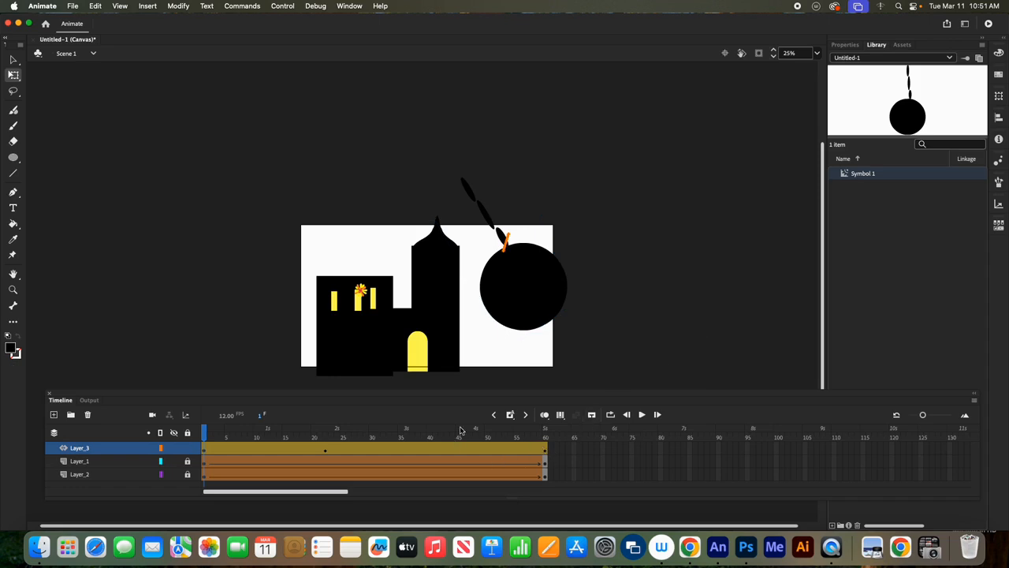
pyautogui.click(642, 416)
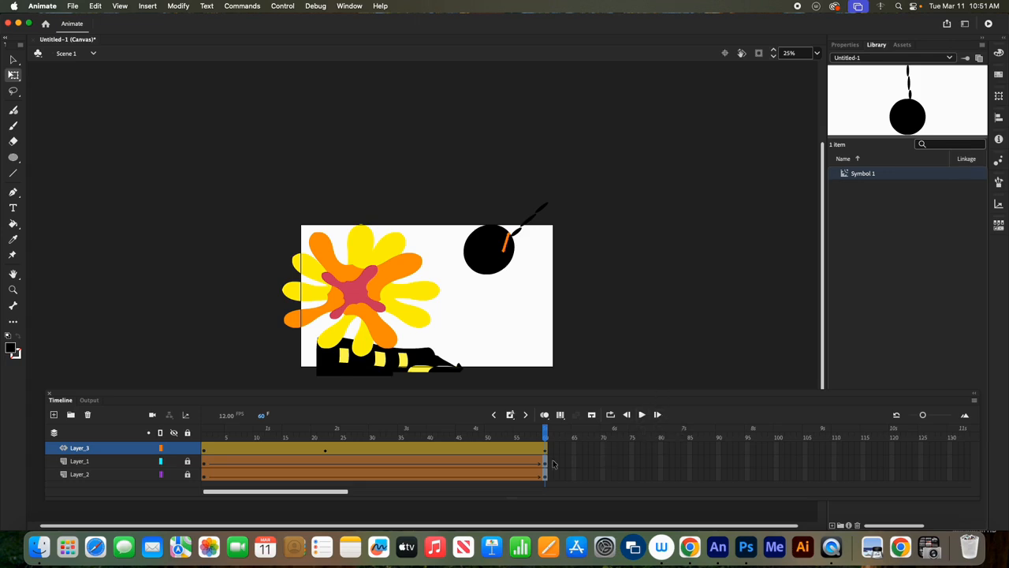
pyautogui.moveTo(547, 437); pyautogui.dragTo(204, 437)
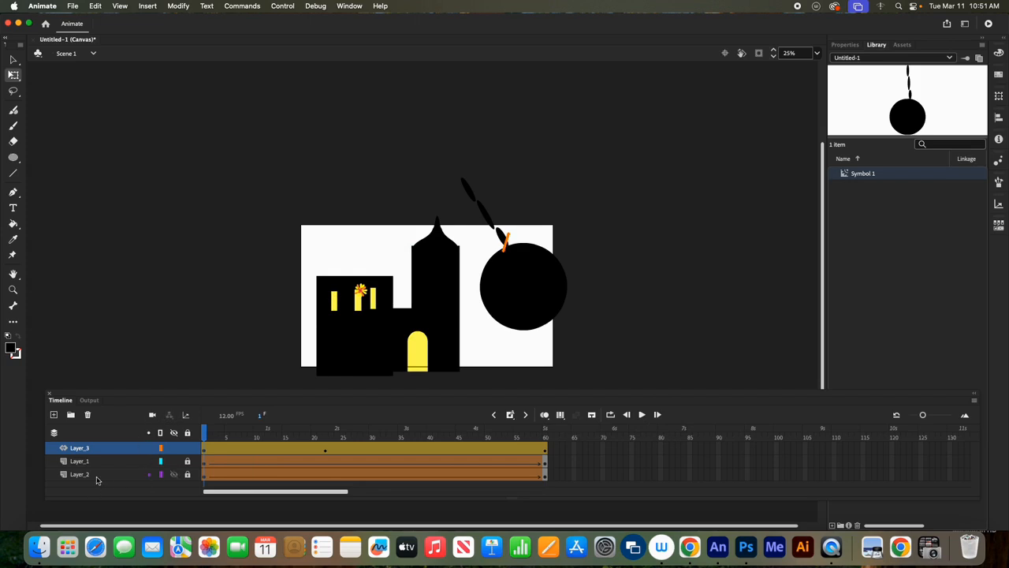
# Add a new layer and place it beneath Layer_2 at the bottom of the layer stack.
pyautogui.click(172, 474)
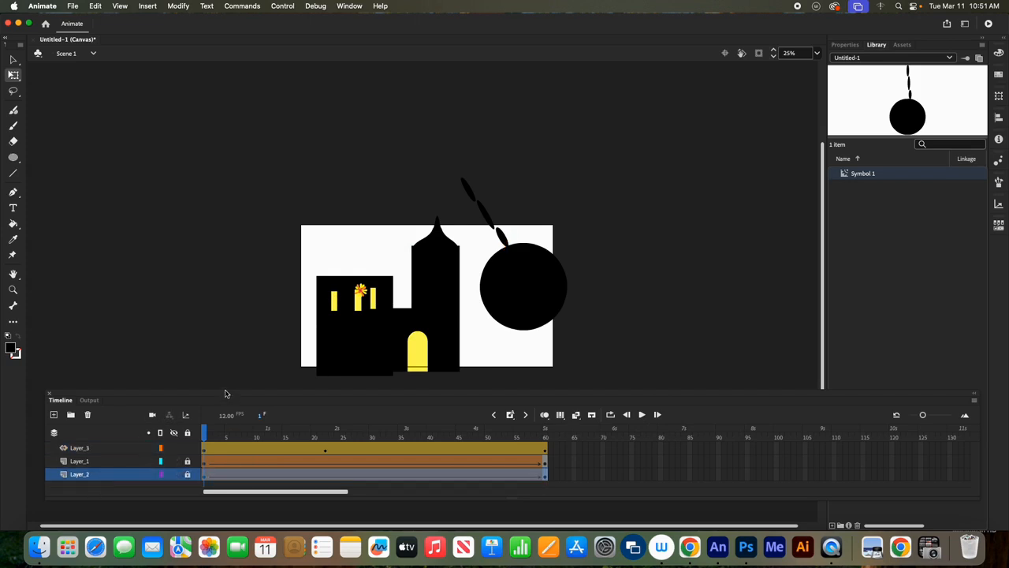
pyautogui.moveTo(225, 396); pyautogui.dragTo(229, 378)
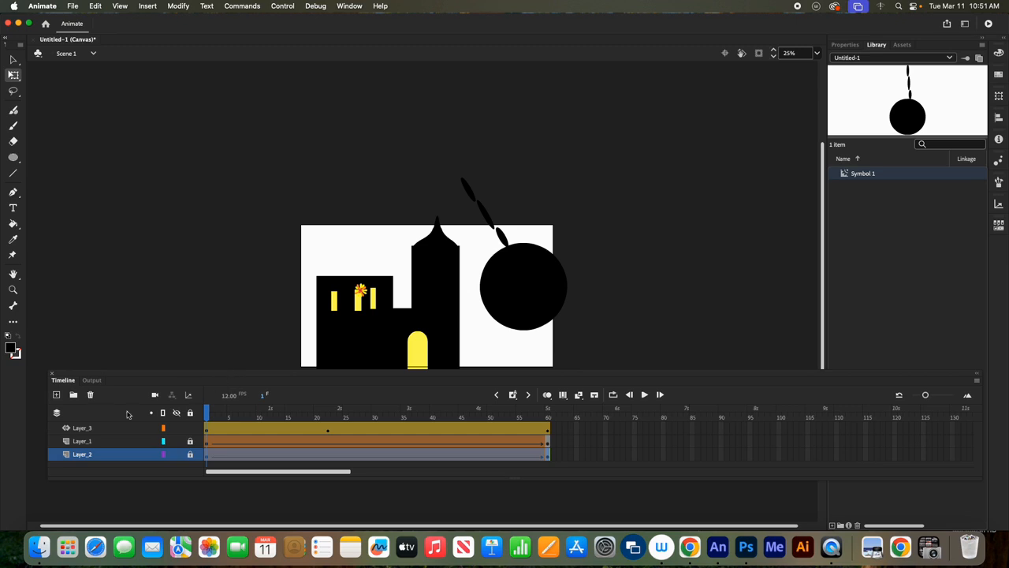
pyautogui.click(55, 395)
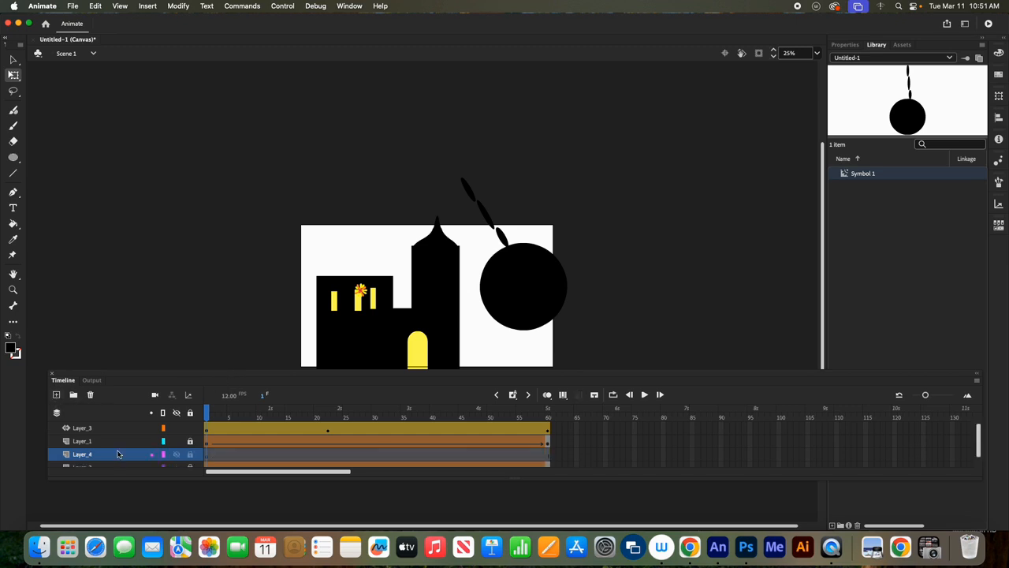
pyautogui.scroll(-1, 118, 465)
pyautogui.moveTo(118, 483); pyautogui.dragTo(170, 519)
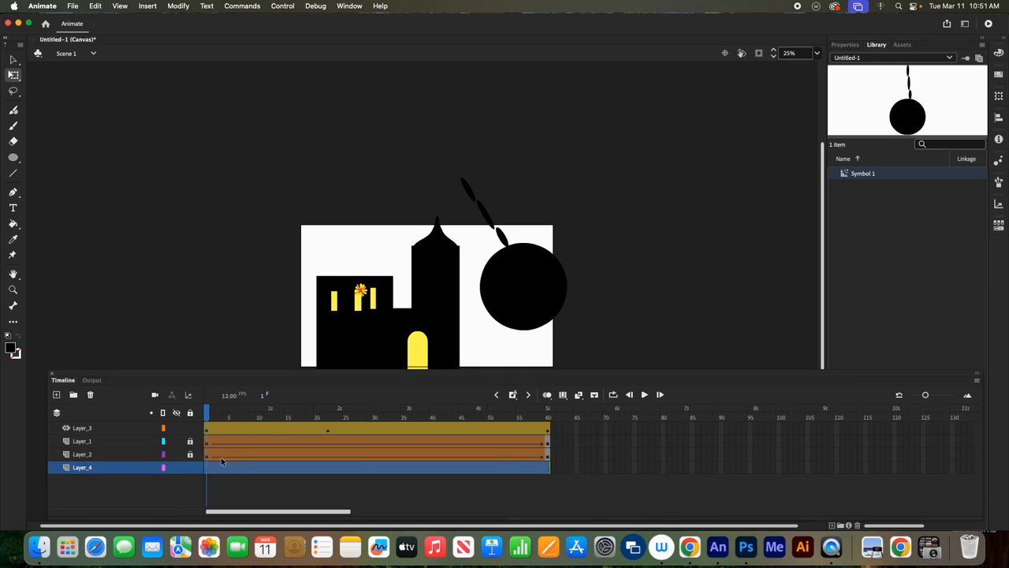
# Draw a bright blue background rectangle on Layer_4 that covers the whole stage and extends past its edges.
pyautogui.click(15, 352)
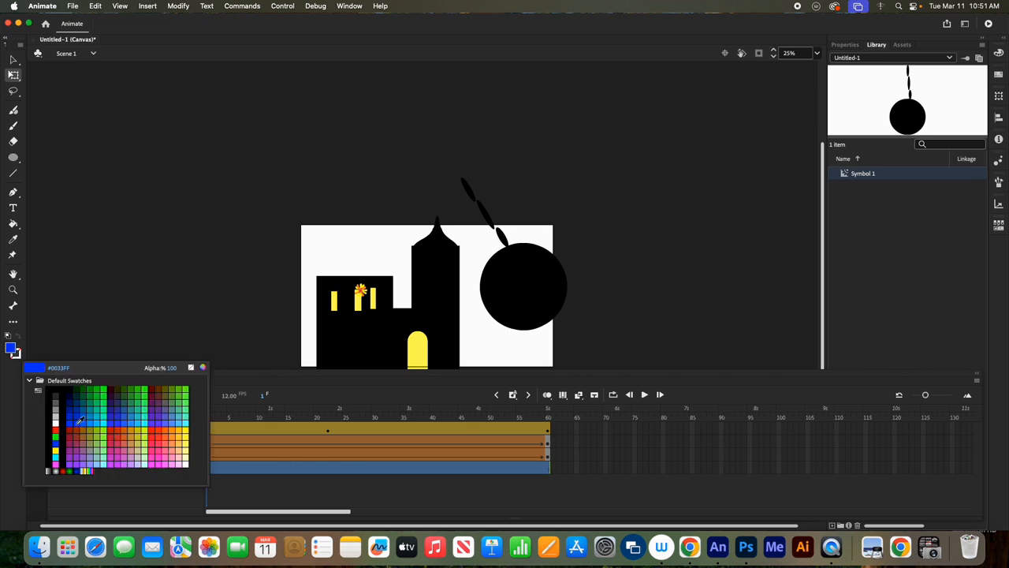
pyautogui.click(136, 421)
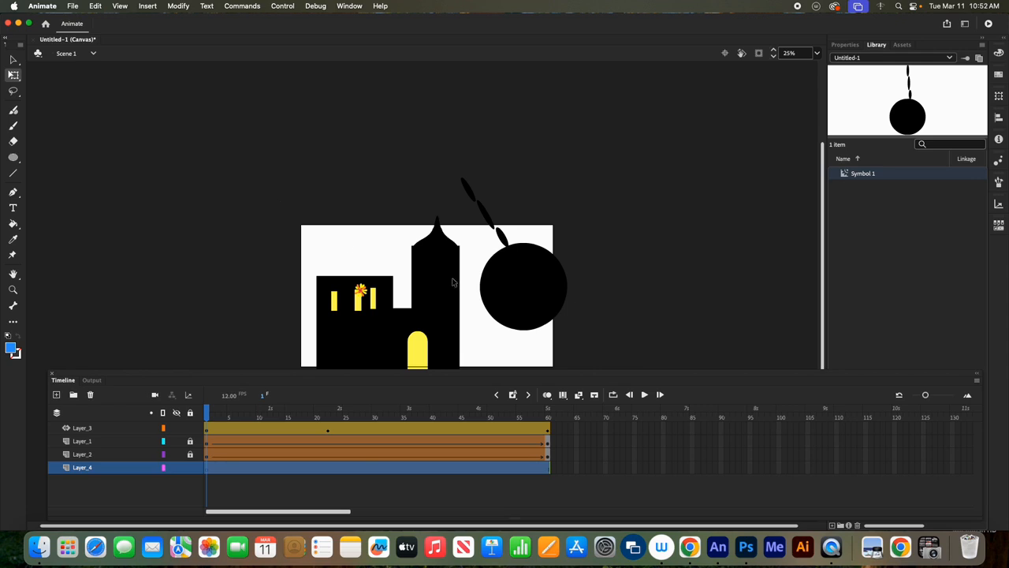
pyautogui.scroll(-2, 332, 187)
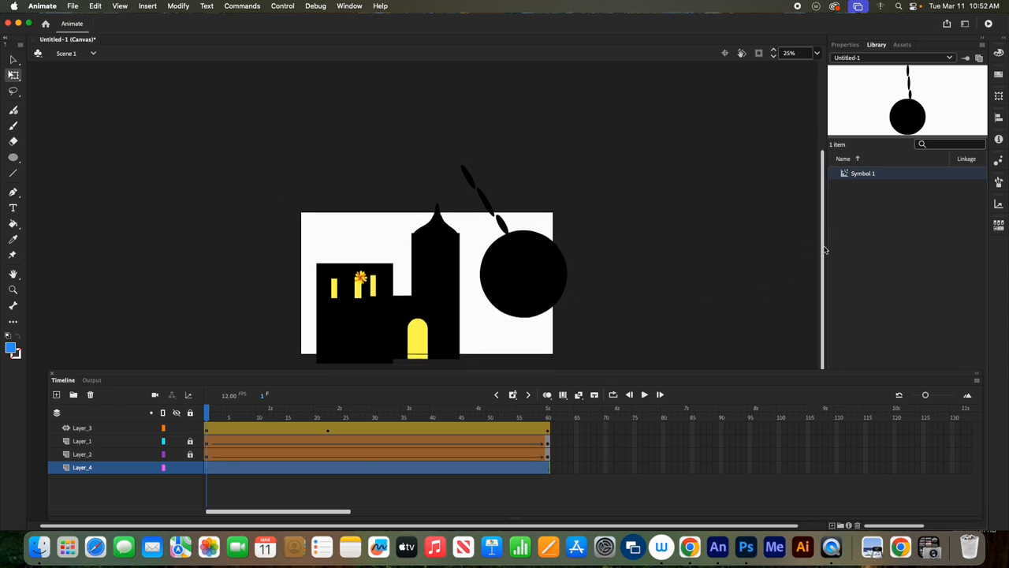
pyautogui.moveTo(274, 178); pyautogui.dragTo(268, 208)
pyautogui.click(15, 162)
pyautogui.click(17, 162)
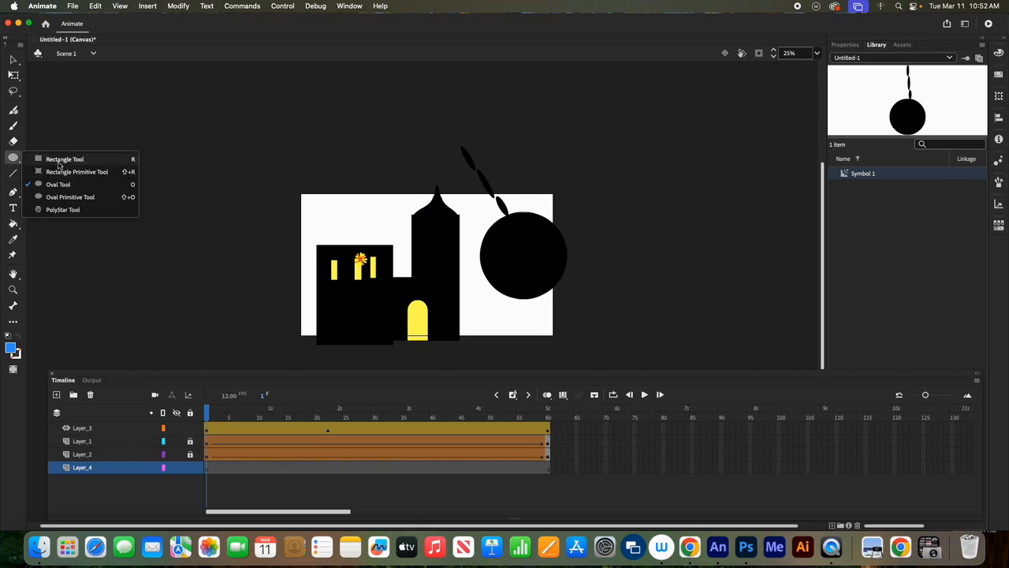
pyautogui.click(63, 158)
pyautogui.moveTo(275, 175); pyautogui.dragTo(575, 356)
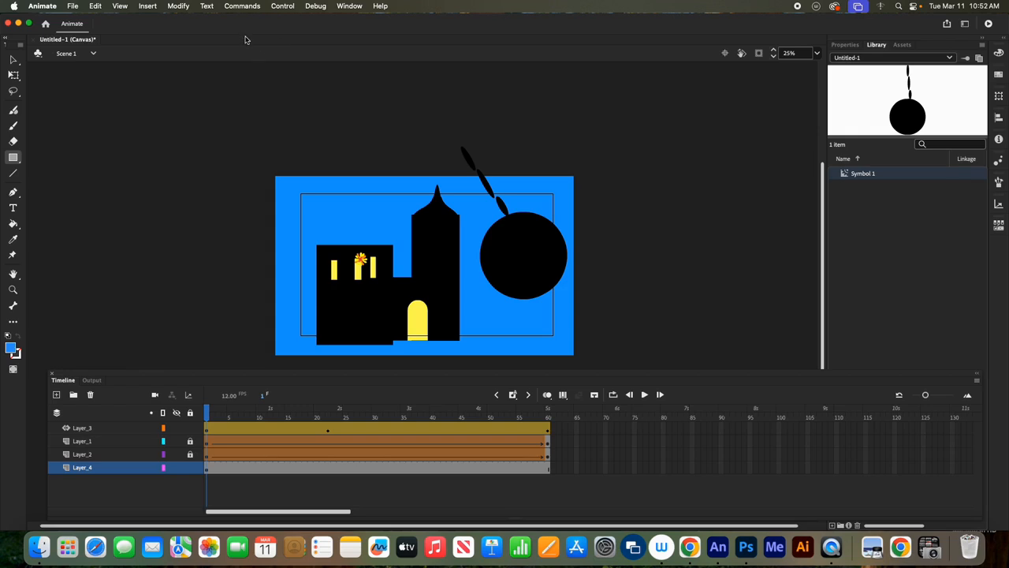
# Test the movie in the browser at full-screen size, close the preview and return to the Animate timeline.
pyautogui.click(285, 9)
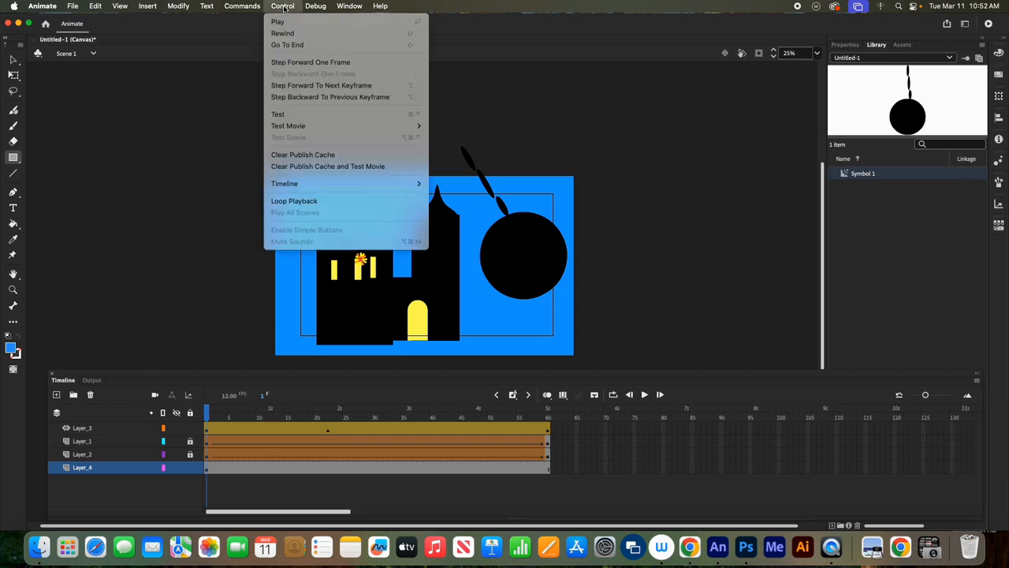
pyautogui.click(308, 114)
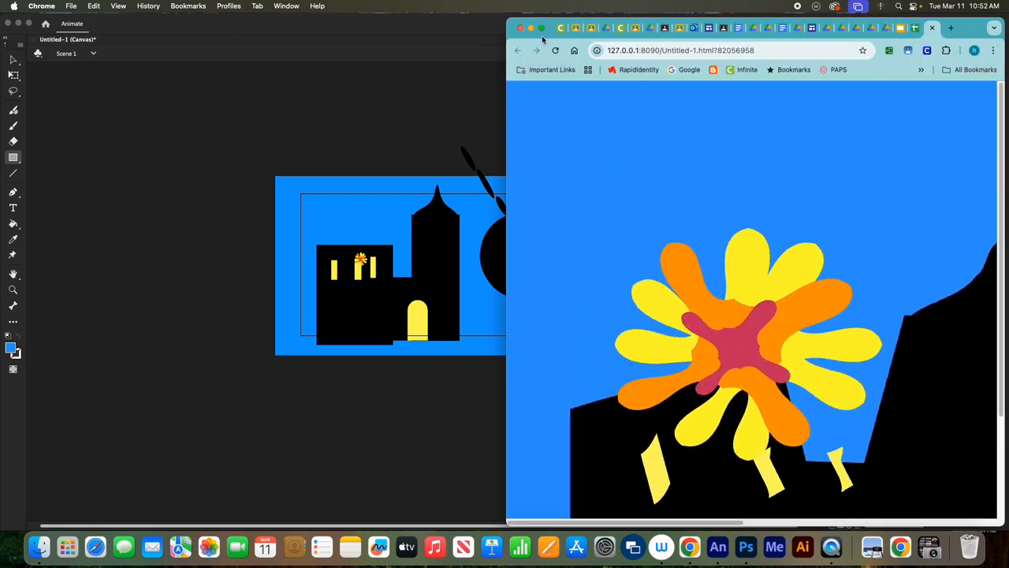
pyautogui.click(541, 28)
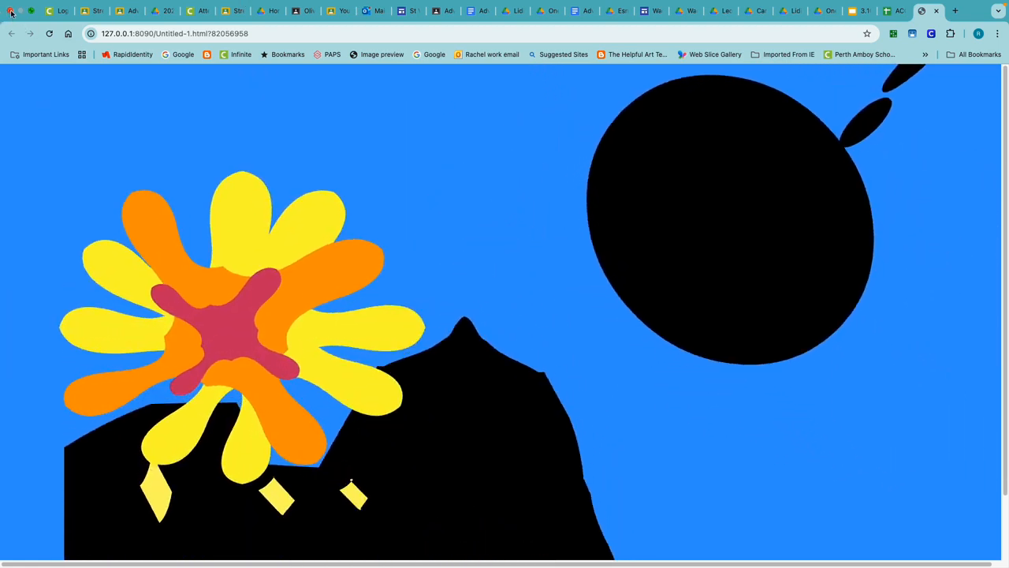
pyautogui.click(10, 12)
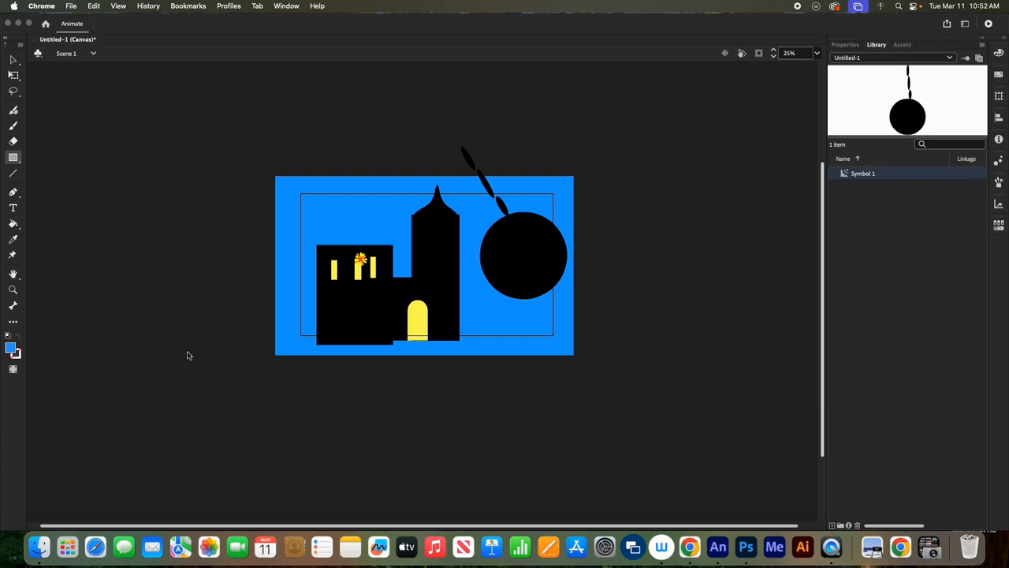
pyautogui.click(287, 6)
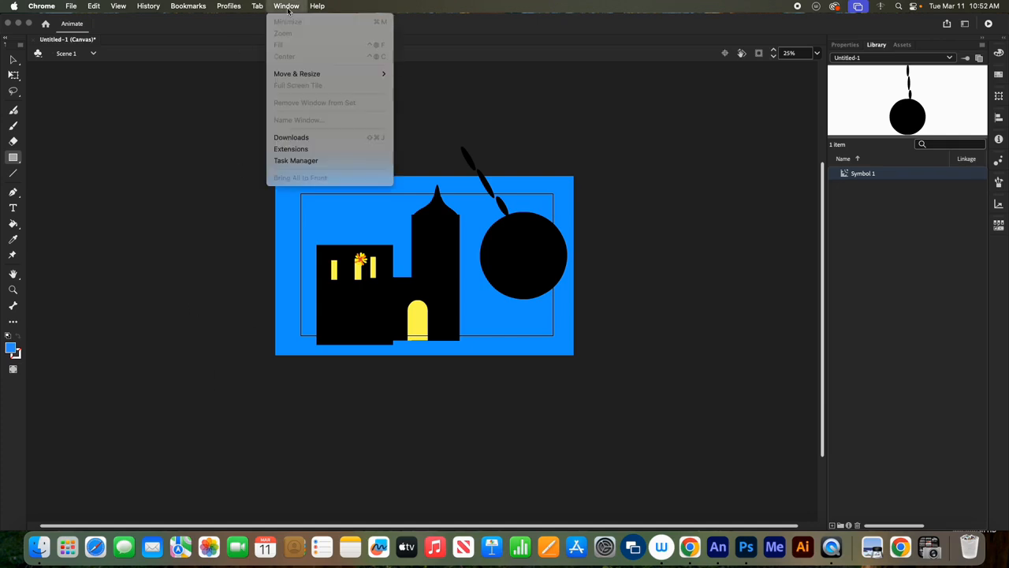
pyautogui.click(232, 83)
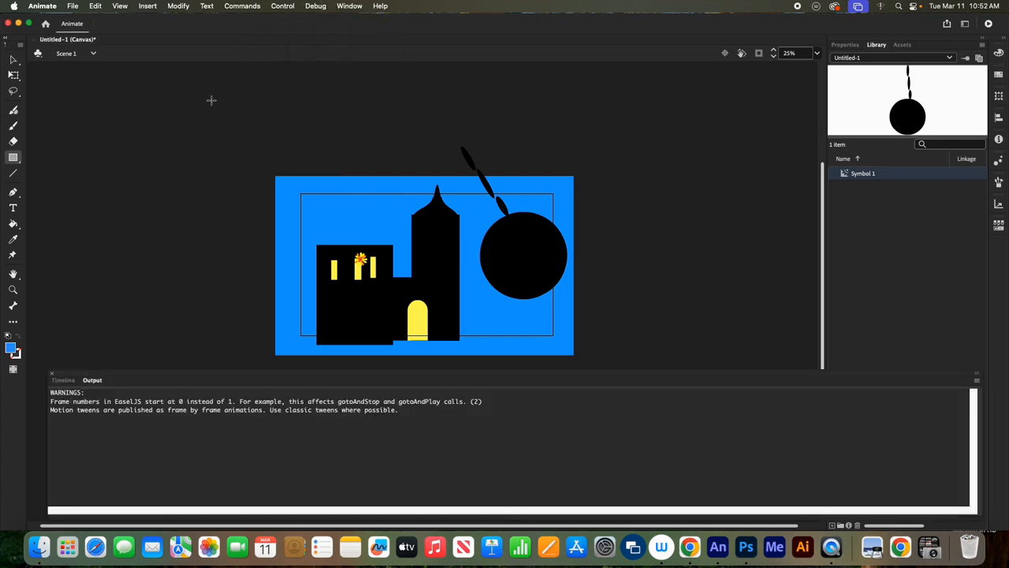
pyautogui.click(62, 380)
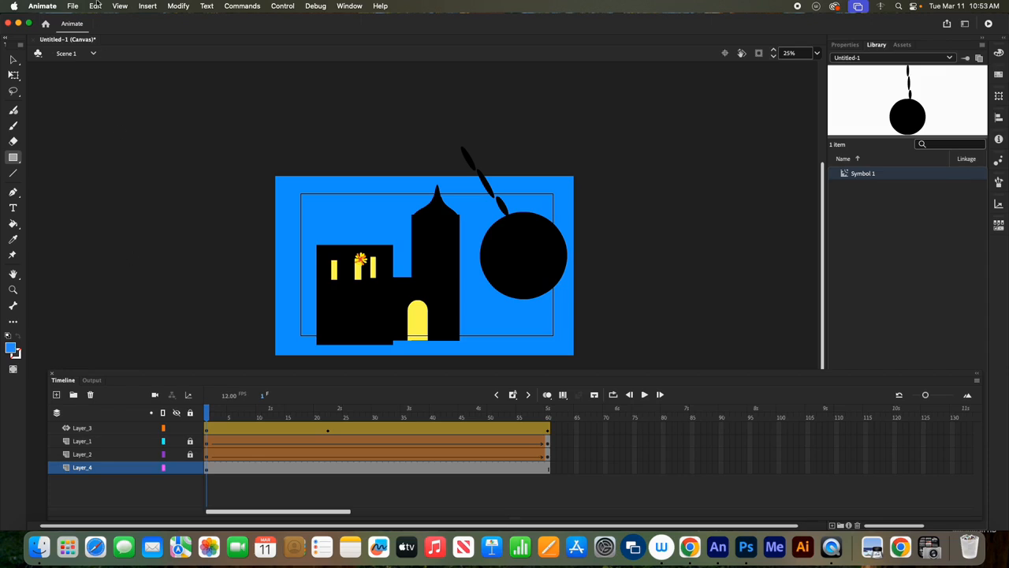
# Save the document as shape tween story.fla in Downloads, replacing the existing file.
pyautogui.click(72, 6)
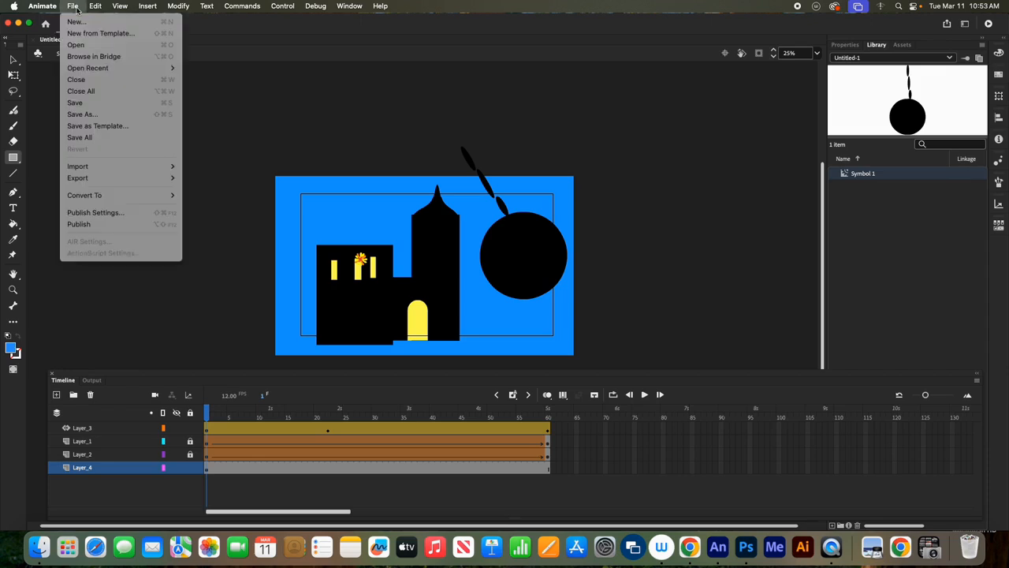
pyautogui.click(96, 116)
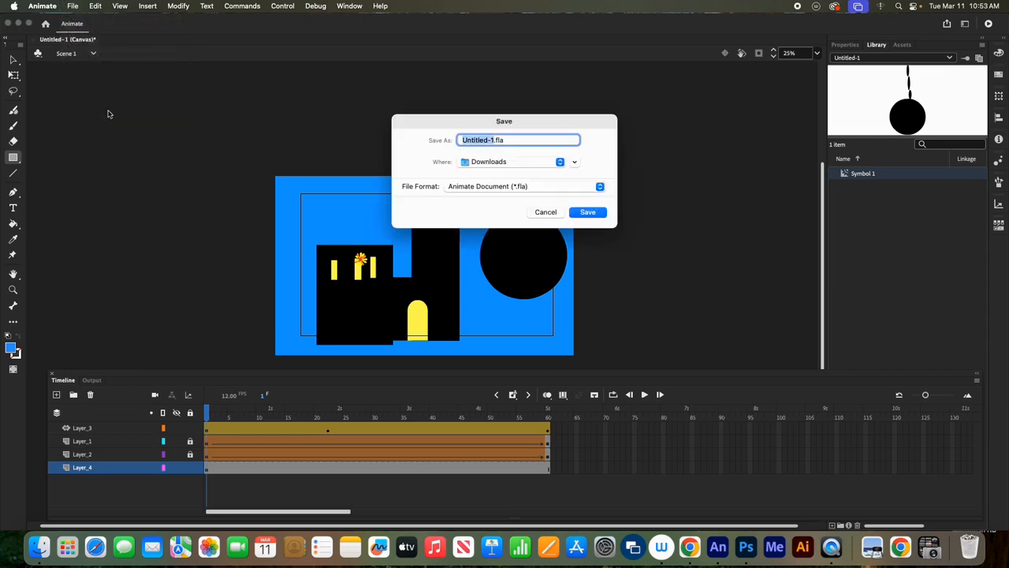
pyautogui.write('shape tween story')
pyautogui.click(587, 213)
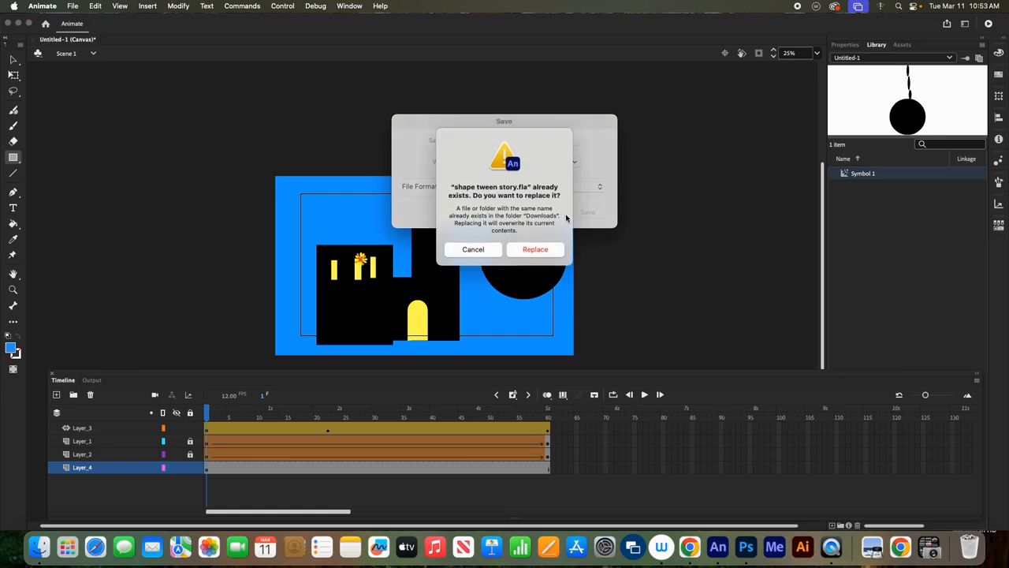
pyautogui.click(542, 252)
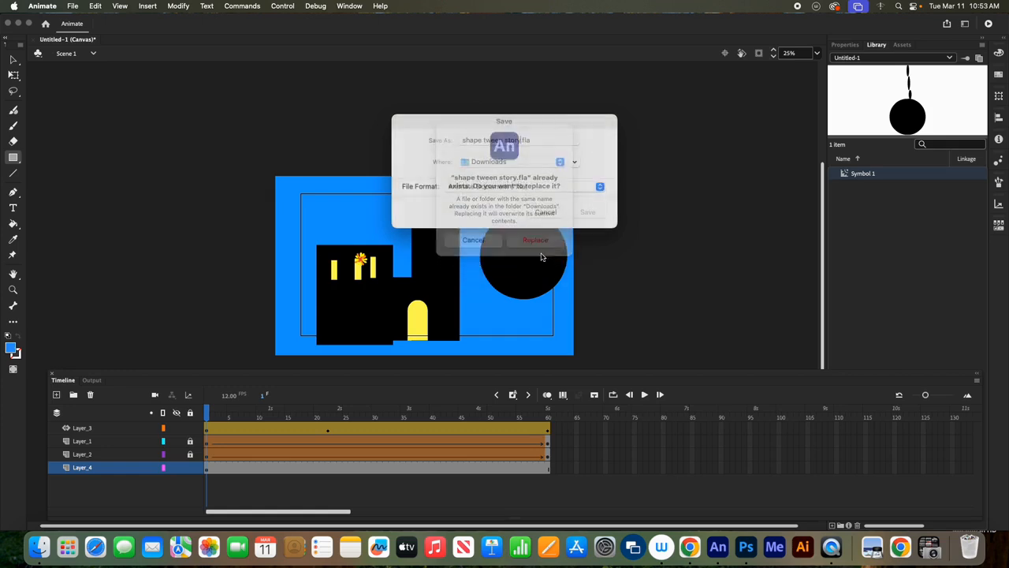
# Export the entire movie as a 1920 by 1080 H.264 video using the Default (AME) preset and the Media Encoder render queue.
pyautogui.click(72, 7)
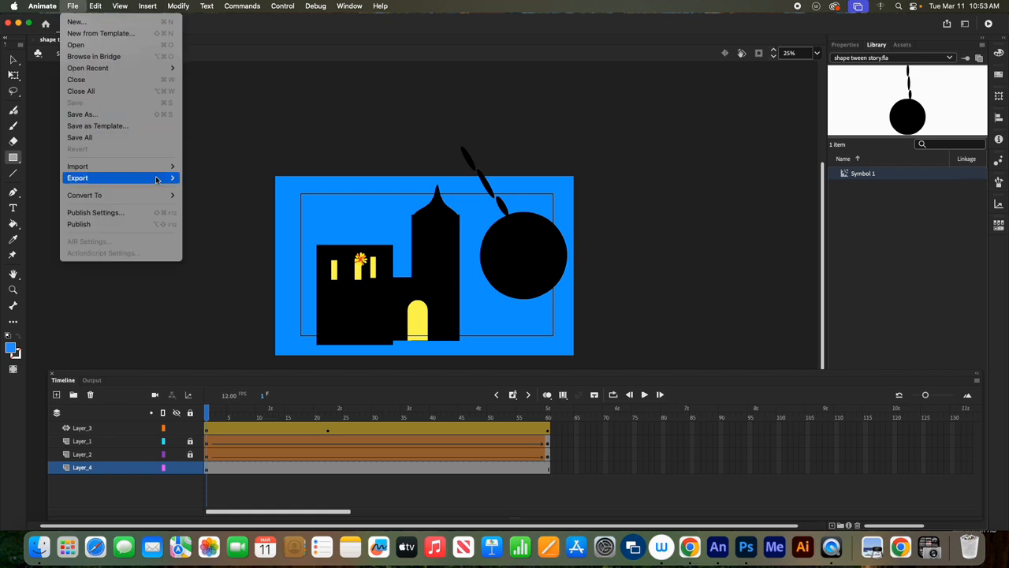
pyautogui.moveTo(157, 179)
pyautogui.click(235, 214)
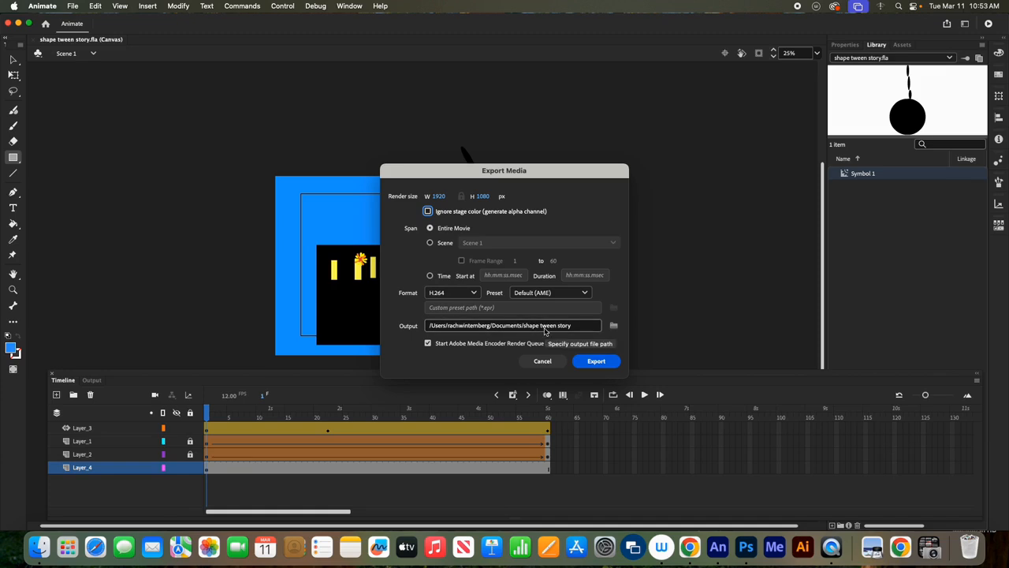
pyautogui.click(597, 361)
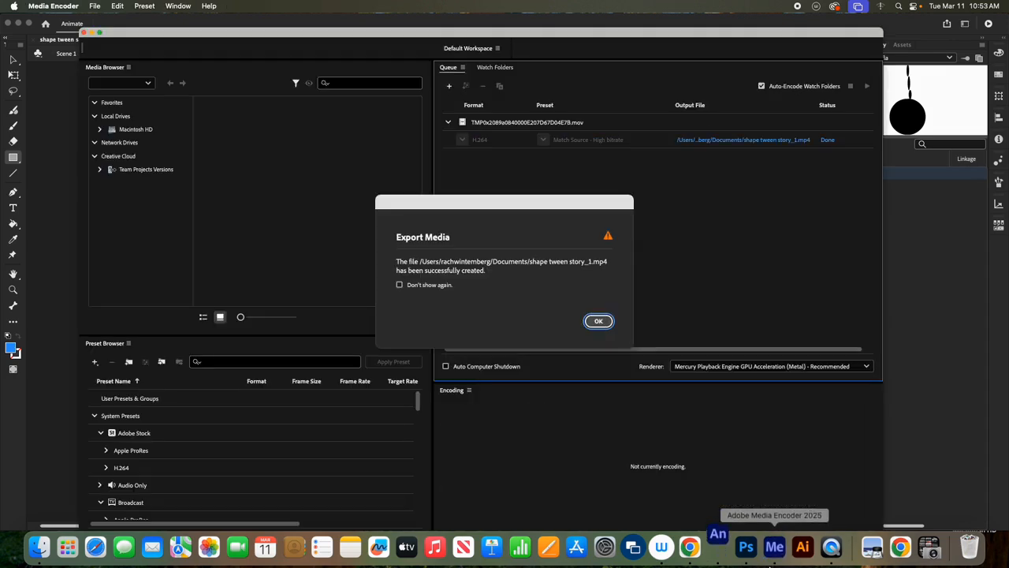
# Dismiss the export notices from Media Encoder and Animate, switch to Finder and show the Documents folder.
pyautogui.click(607, 320)
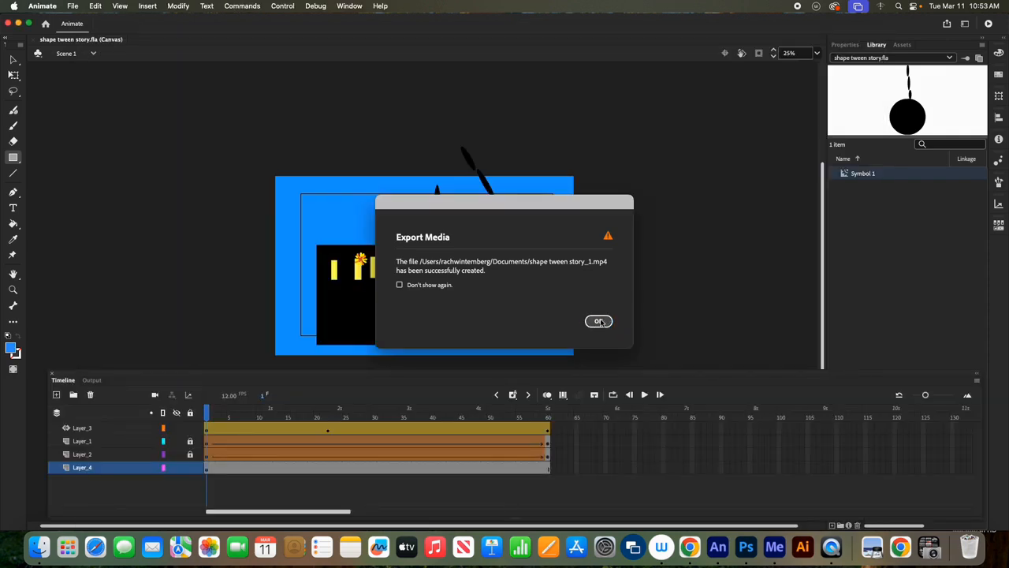
pyautogui.click(599, 322)
pyautogui.click(39, 547)
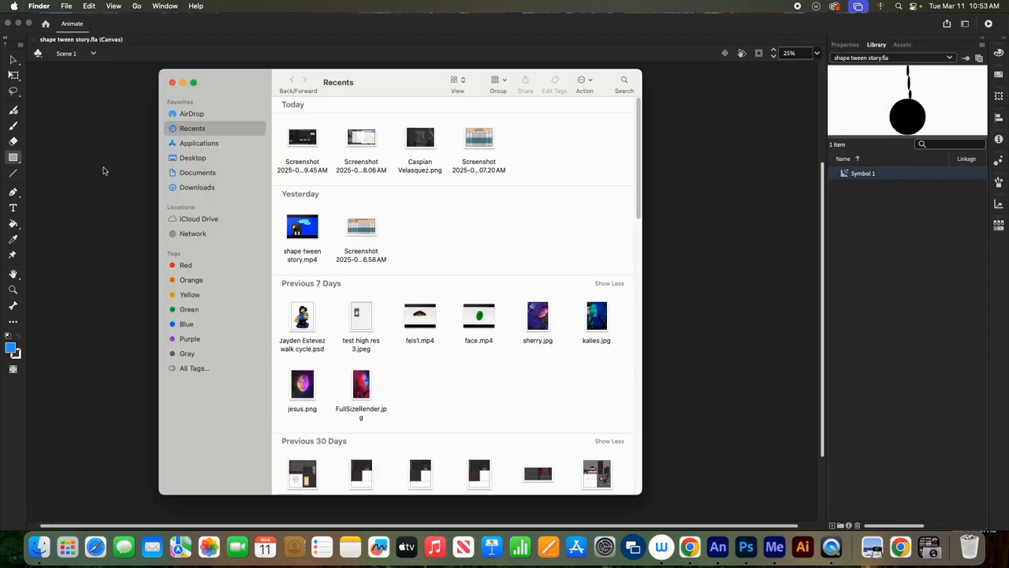
pyautogui.click(202, 175)
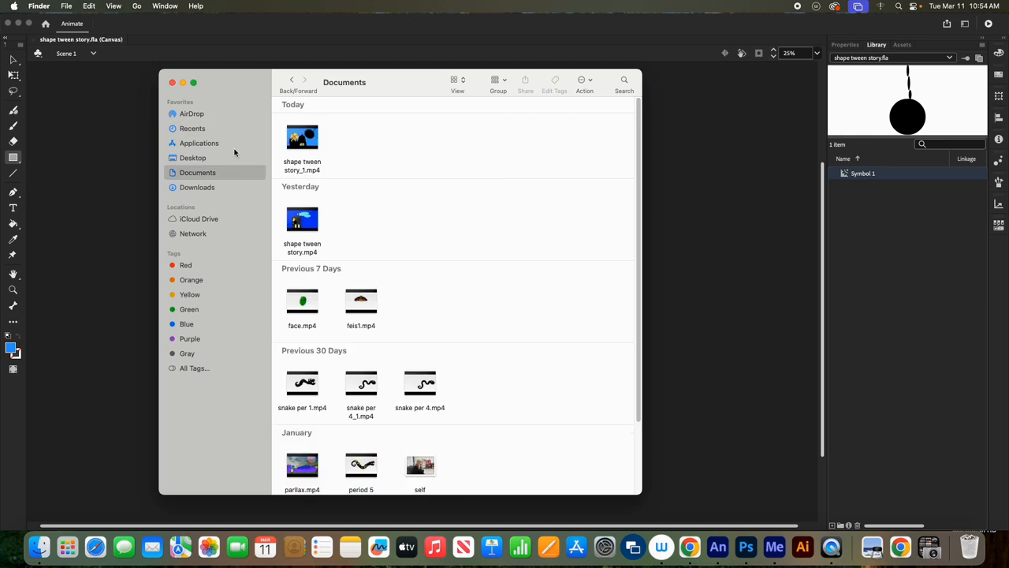
# Open the exported shape tween story_1.mp4 in QuickTime Player, play it through and close the video.
pyautogui.doubleClick(303, 140)
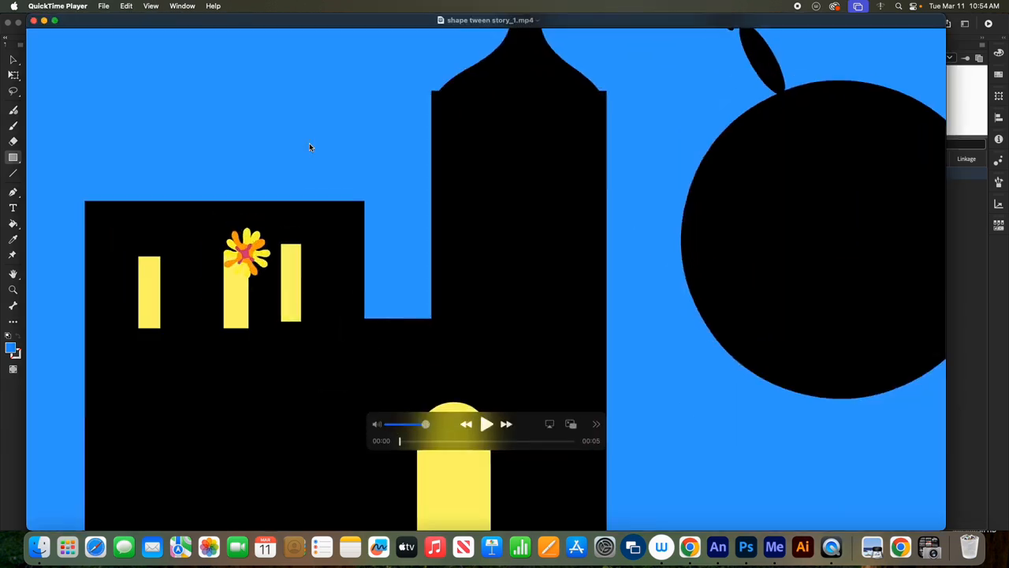
pyautogui.click(488, 425)
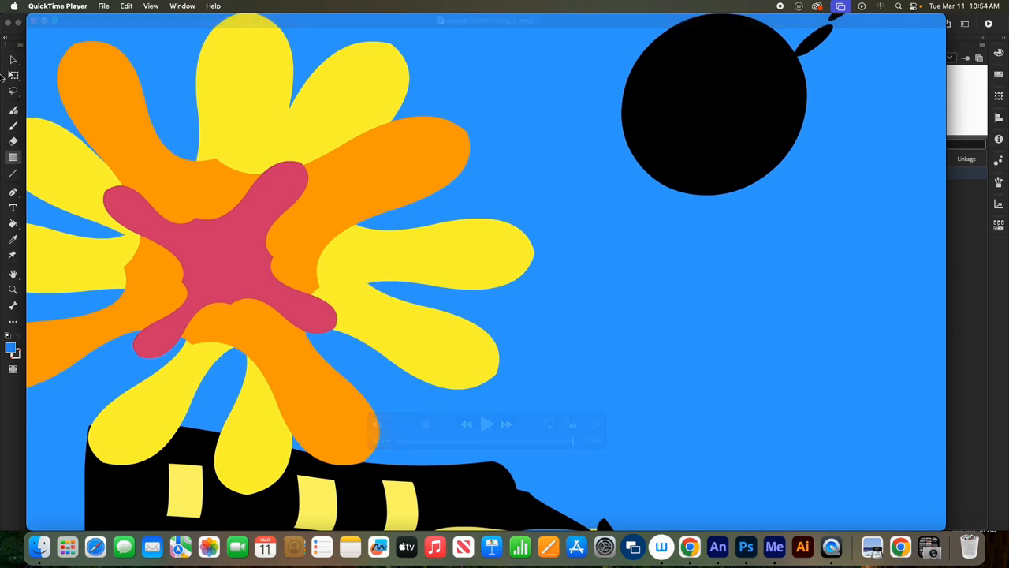
pyautogui.click(34, 20)
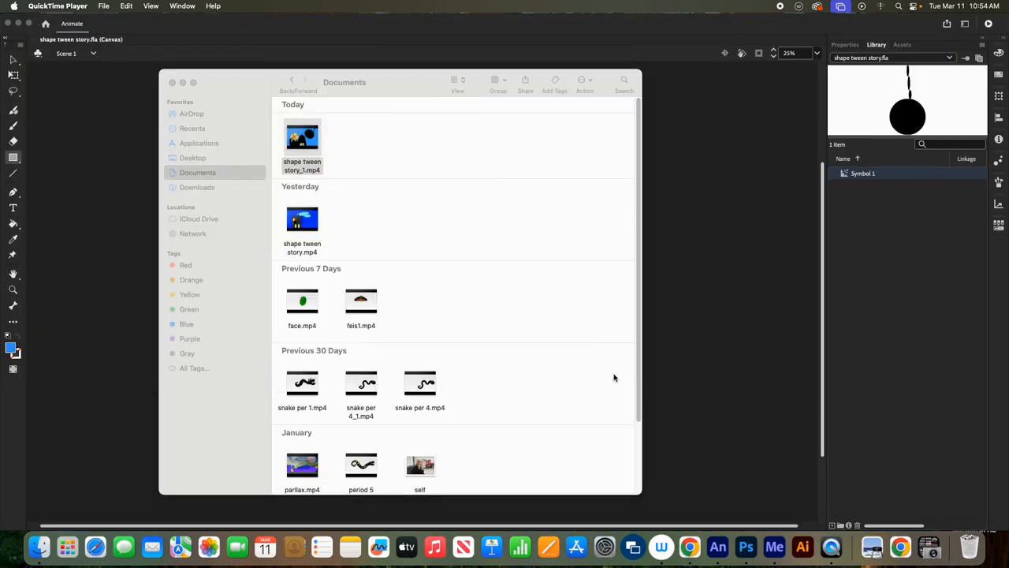